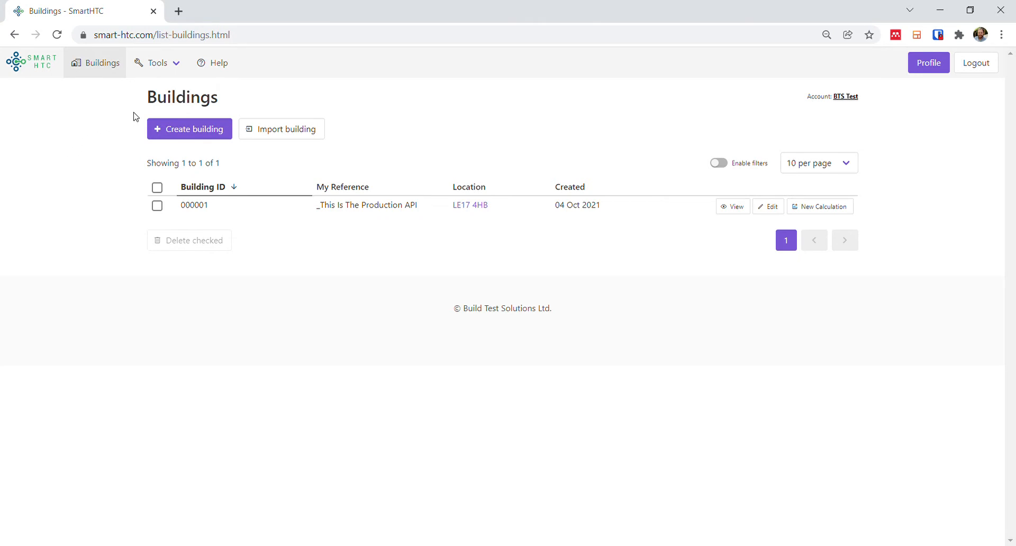
Create a new building with the reference "Example", the property's postcode and a floor area of 80 m²
{"action": "left_click", "coordinate": [185, 130]}
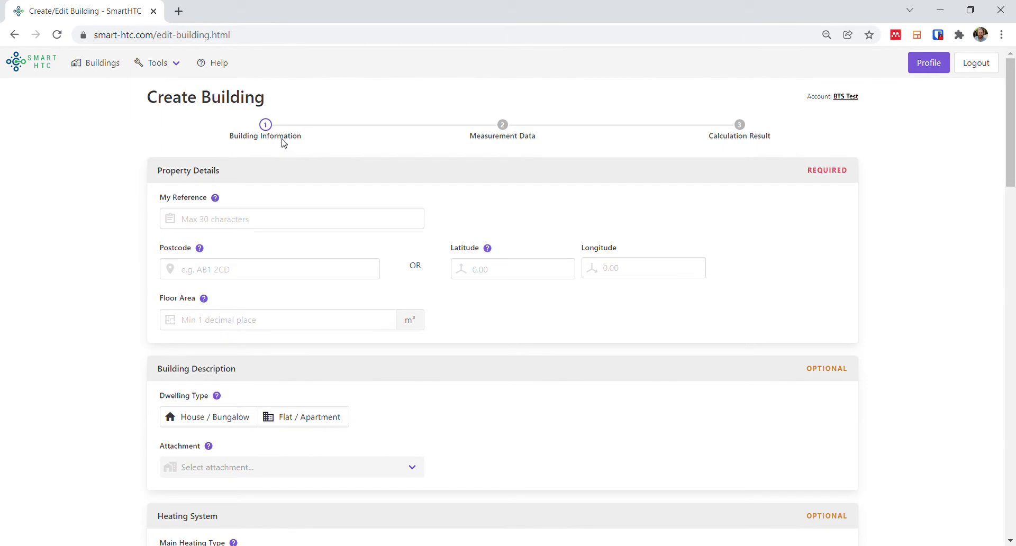
{"action": "left_click", "coordinate": [272, 228]}
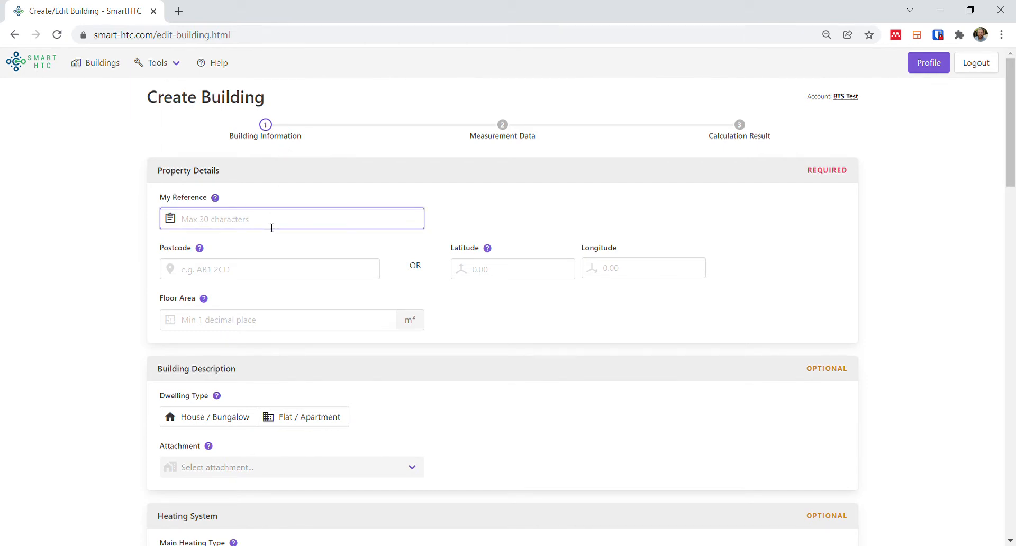
{"action": "type", "text": "Example"}
{"action": "left_click", "coordinate": [259, 279]}
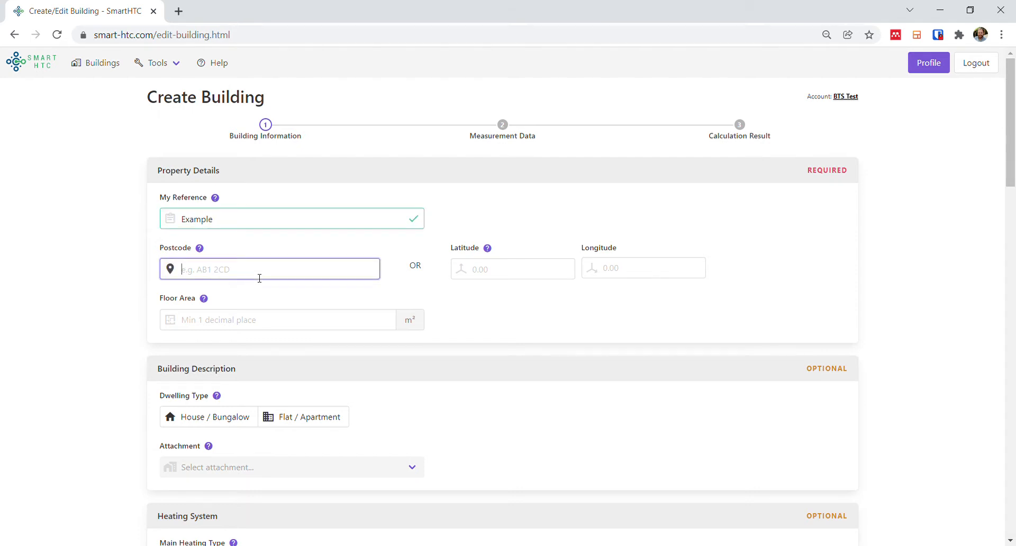
{"action": "type", "text": "LE17 4HB"}
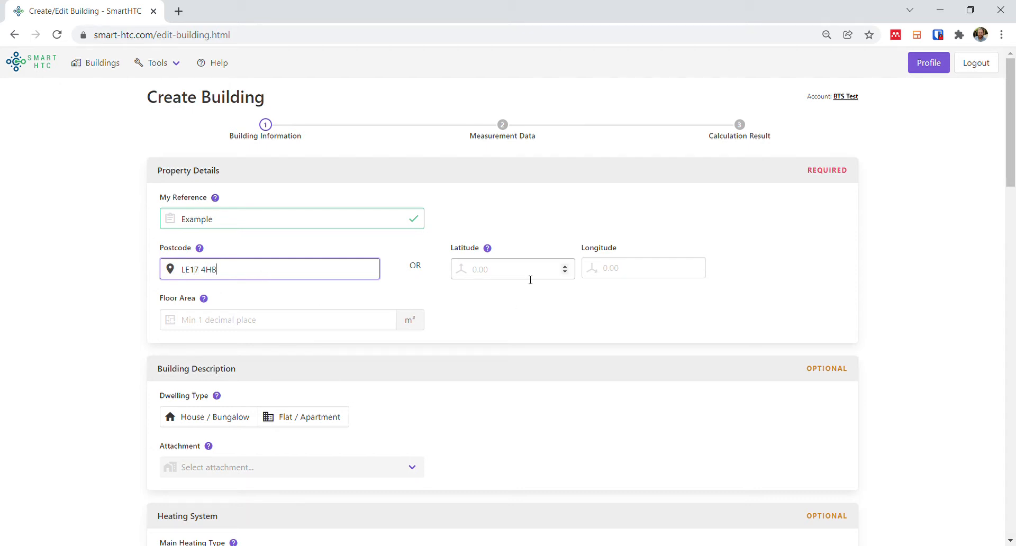
{"action": "left_click", "coordinate": [276, 331]}
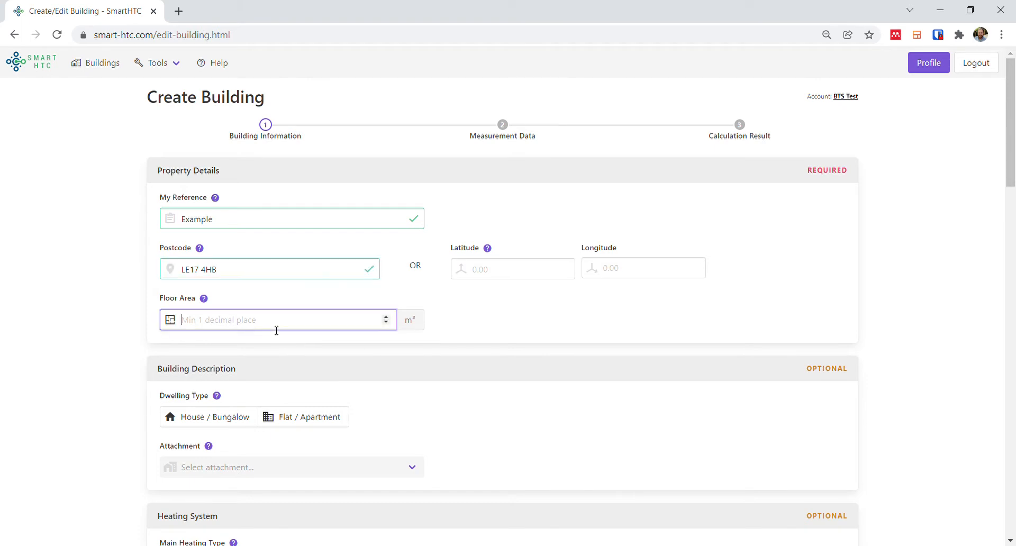
{"action": "type", "text": "80"}
{"action": "left_click", "coordinate": [877, 301]}
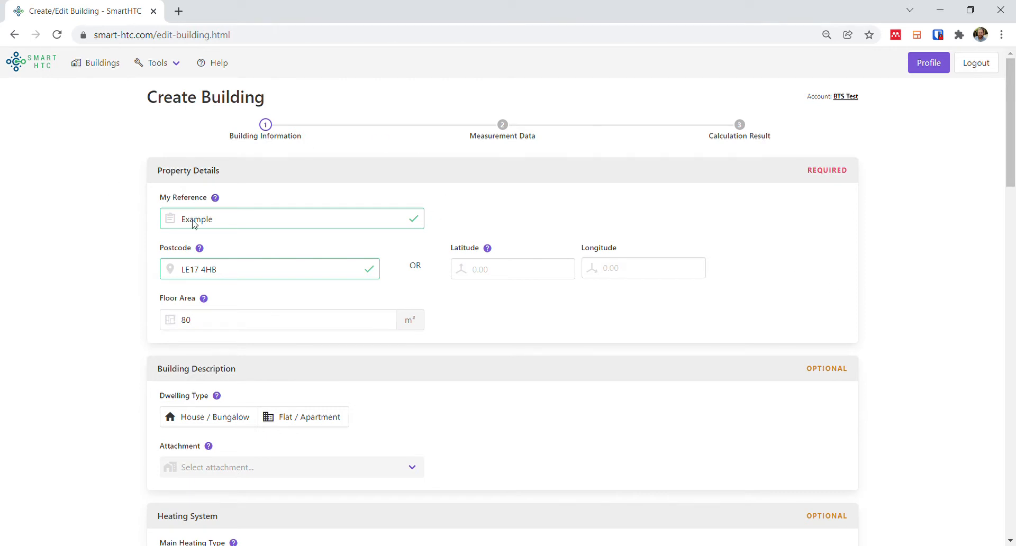
Describe the building as a semi-detached House / Bungalow with wall type Cavity / Timber-framed / Other and a party wall area of 40 m²
{"action": "scroll", "coordinate": [72, 335], "scroll_direction": "down", "scroll_amount": 3}
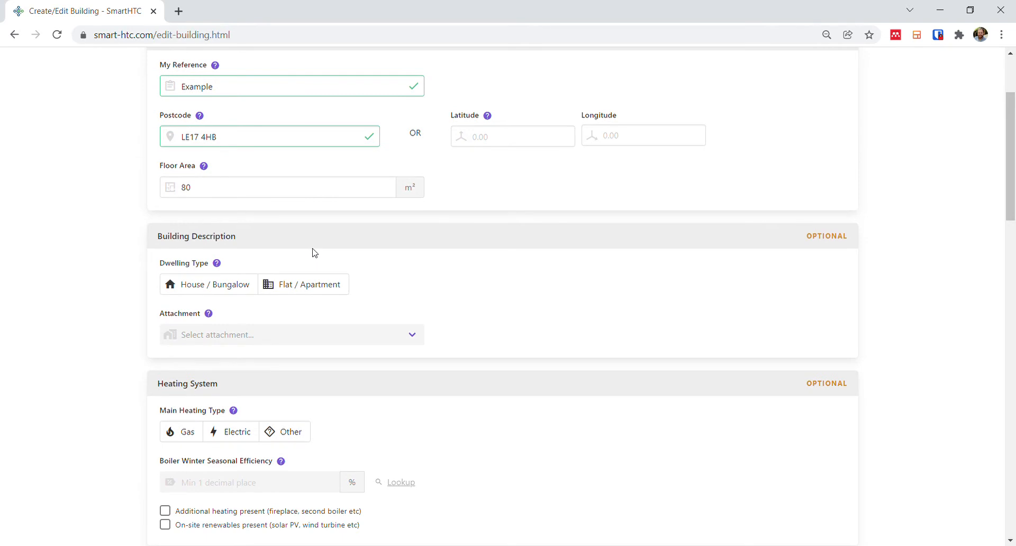
{"action": "scroll", "coordinate": [313, 253], "scroll_direction": "down", "scroll_amount": 3}
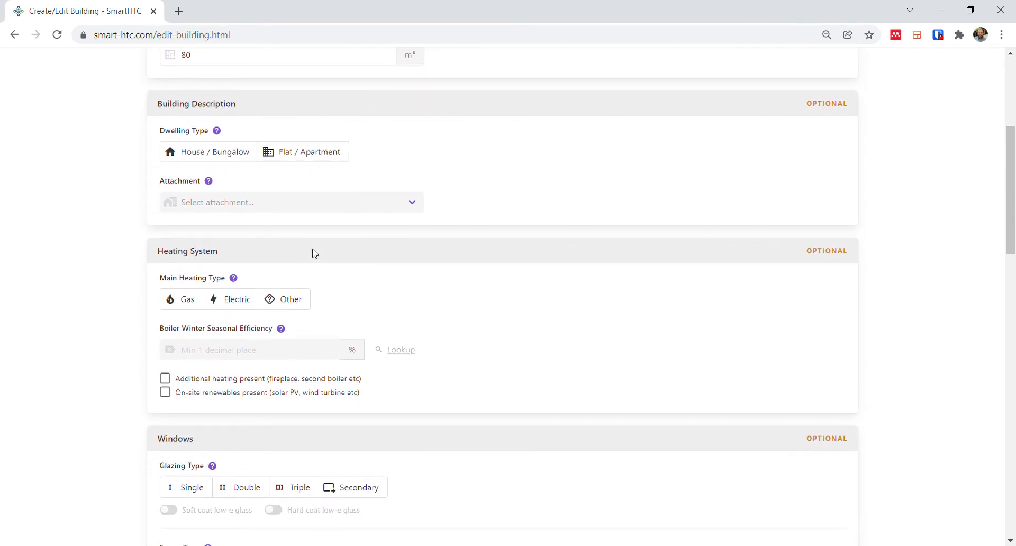
{"action": "left_click", "coordinate": [221, 157]}
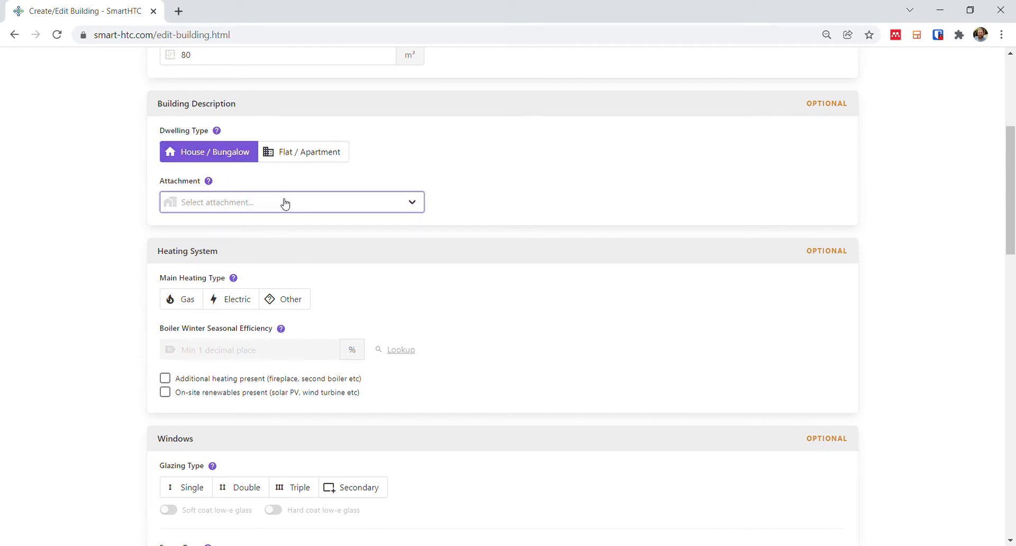
{"action": "left_click", "coordinate": [261, 246]}
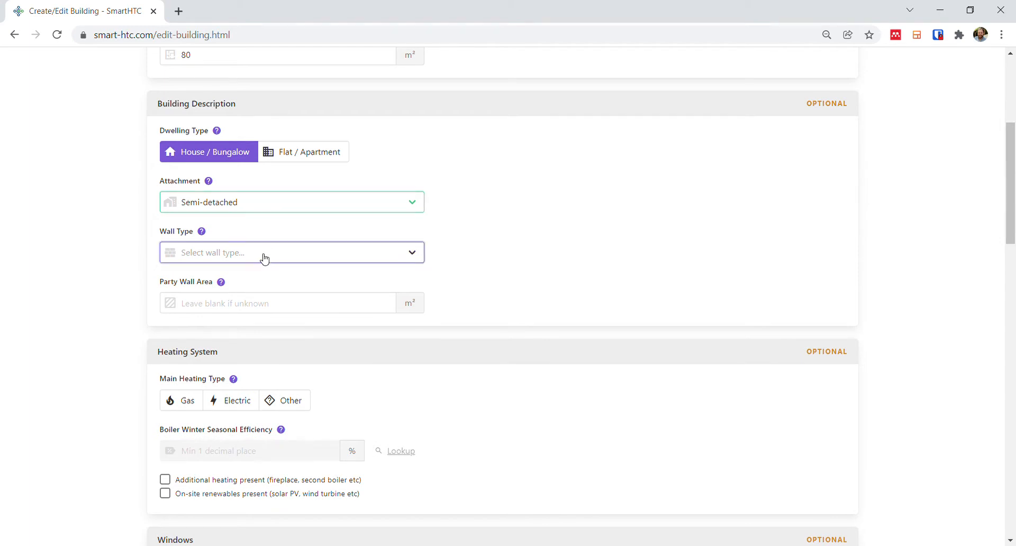
{"action": "left_click", "coordinate": [259, 280]}
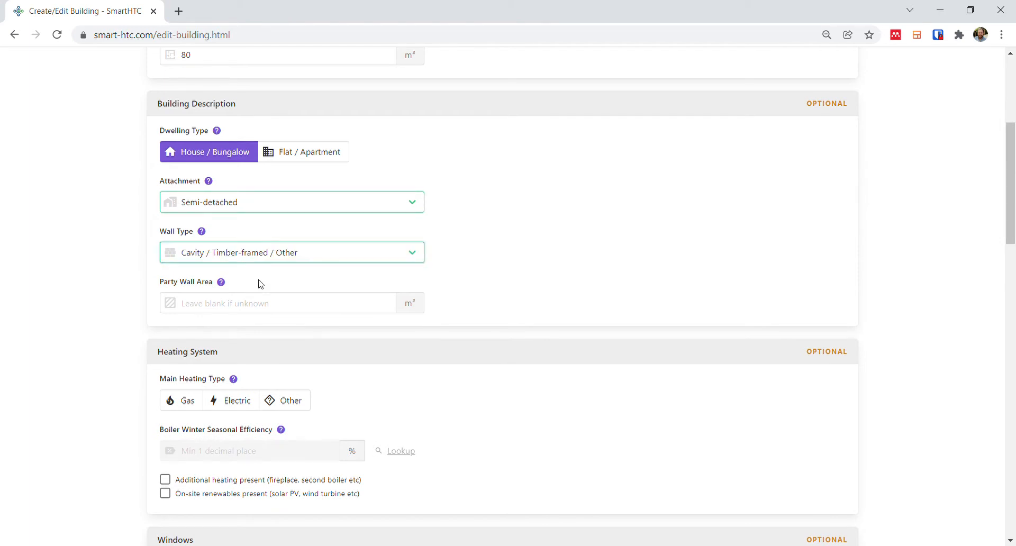
{"action": "left_click", "coordinate": [249, 312]}
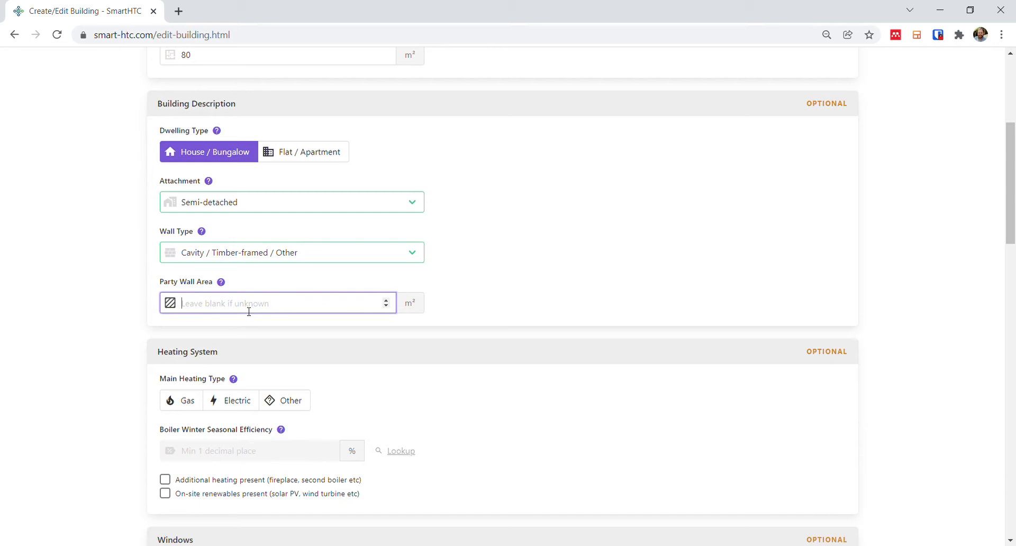
{"action": "type", "text": "40"}
{"action": "left_click", "coordinate": [477, 358]}
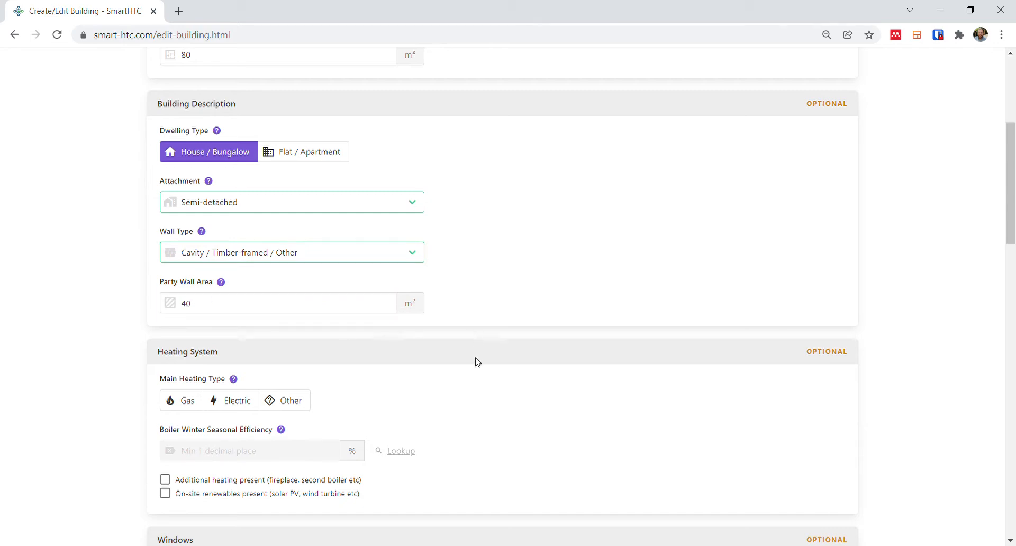
Set the main heating type to Gas and fill in the 89.9% boiler efficiency by looking up and selecting a "baxi" boiler
{"action": "scroll", "coordinate": [501, 426], "scroll_direction": "down", "scroll_amount": 3}
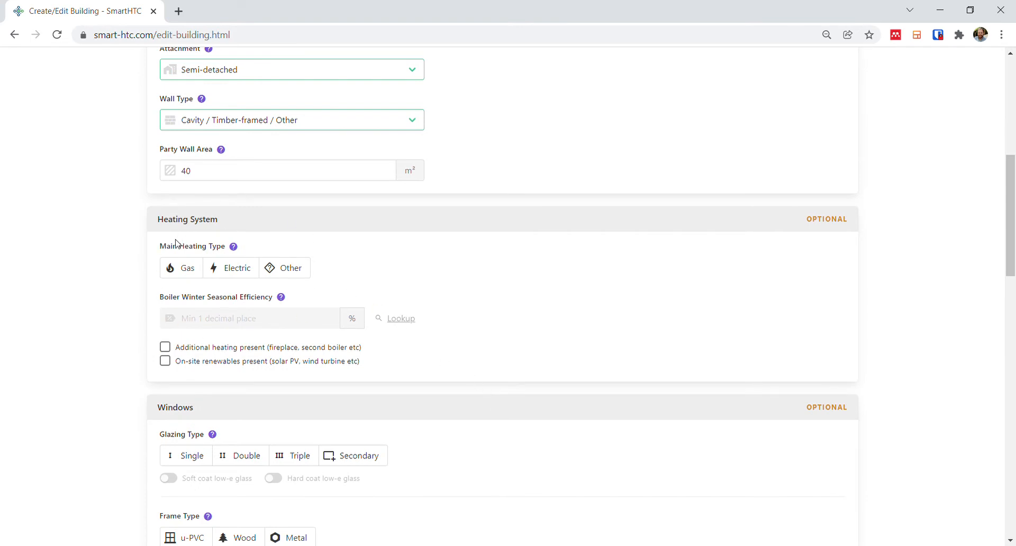
{"action": "left_click", "coordinate": [182, 276]}
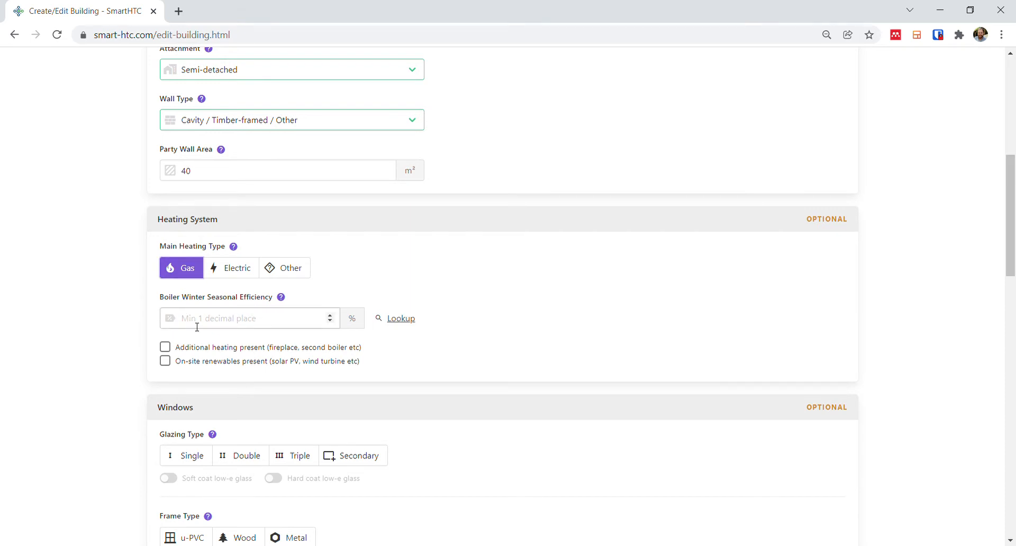
{"action": "left_click", "coordinate": [407, 320]}
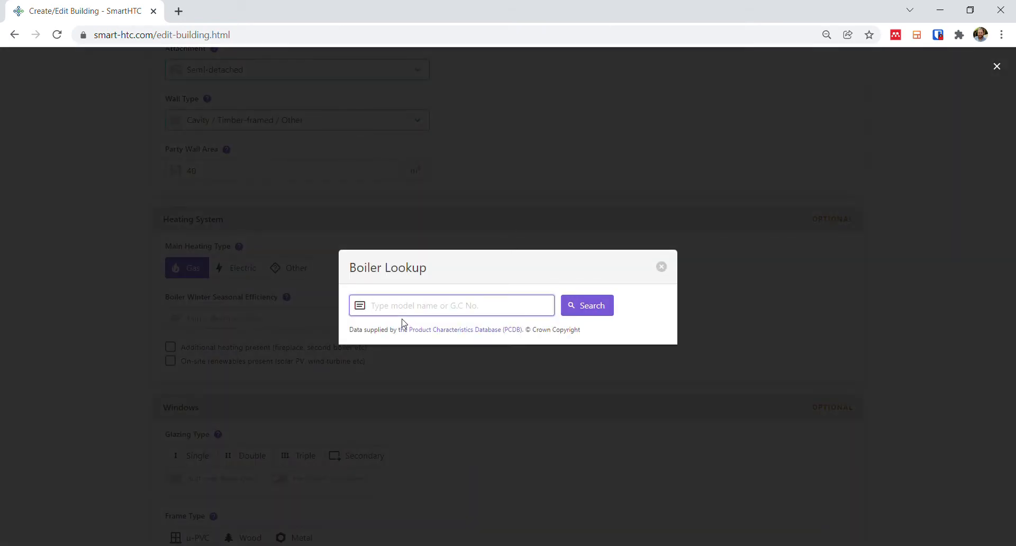
{"action": "type", "text": "baxi"}
{"action": "left_click", "coordinate": [597, 312]}
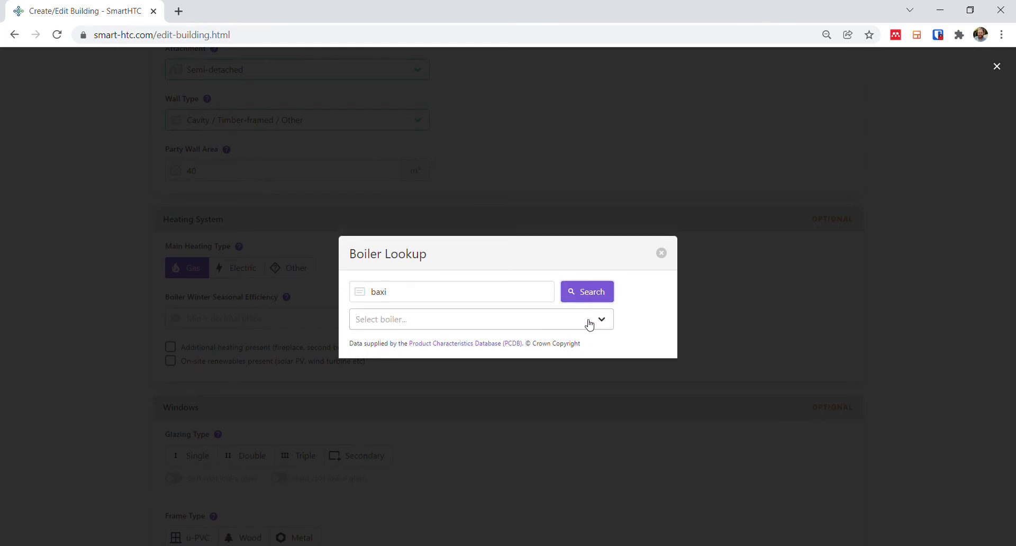
{"action": "left_click", "coordinate": [592, 326]}
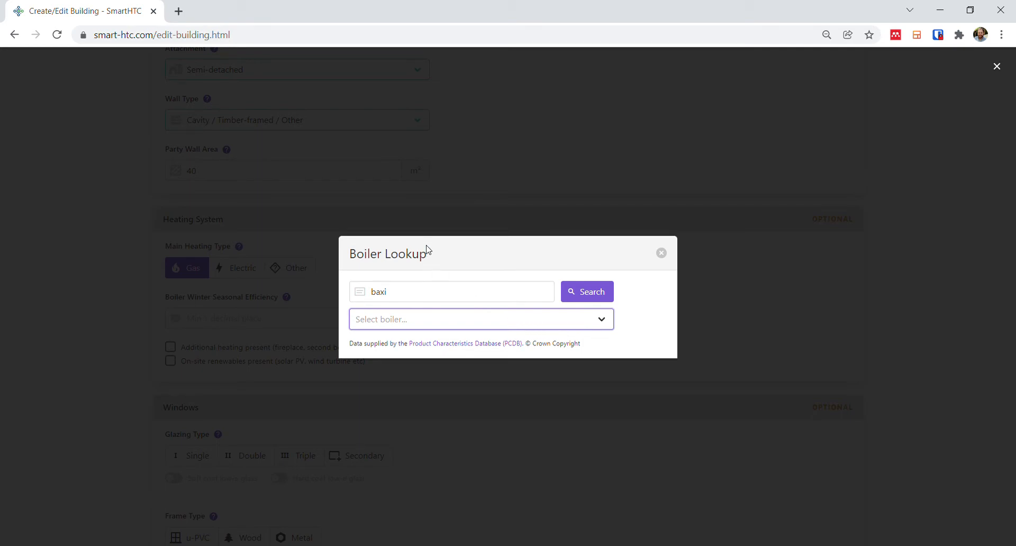
{"action": "key", "text": "Down"}
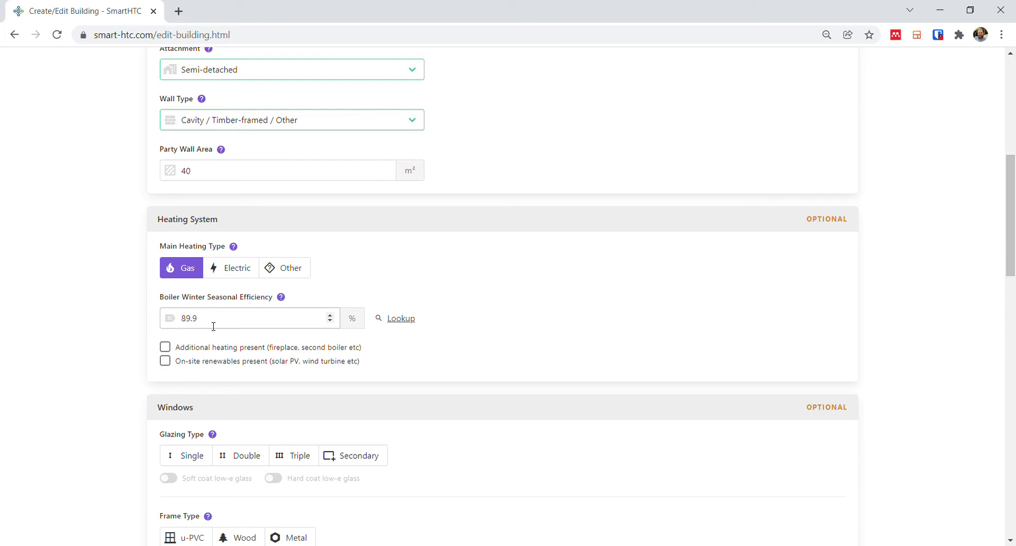
Specify the windows with Double glazing, u-PVC frames and Average overshading
{"action": "scroll", "coordinate": [503, 367], "scroll_direction": "down", "scroll_amount": 3}
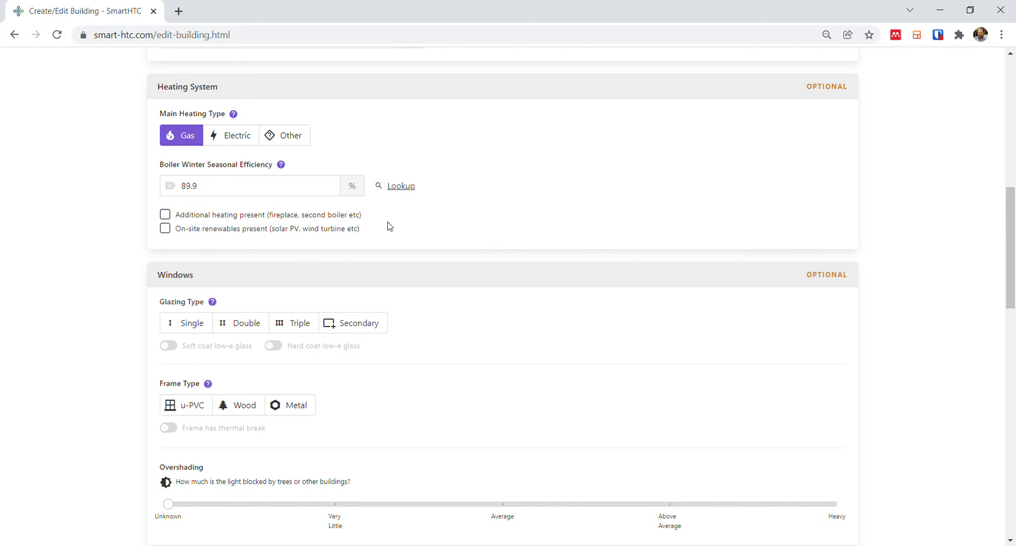
{"action": "scroll", "coordinate": [260, 288], "scroll_direction": "down", "scroll_amount": 1}
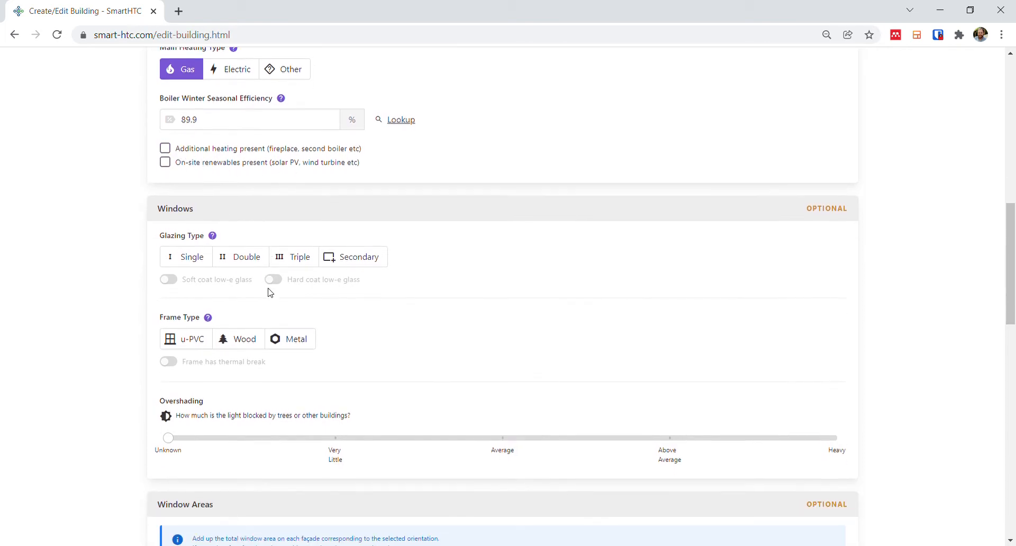
{"action": "scroll", "coordinate": [298, 340], "scroll_direction": "down", "scroll_amount": 1}
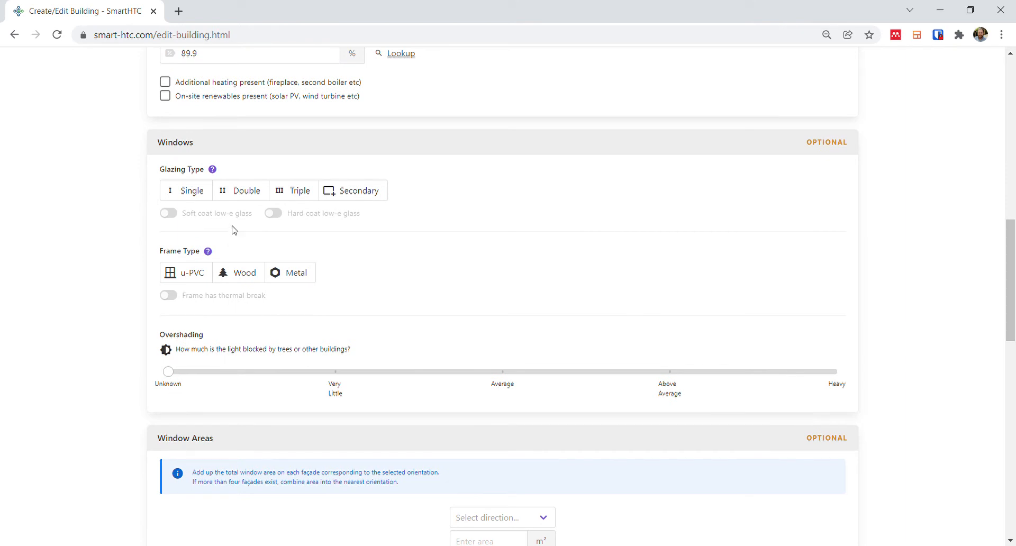
{"action": "left_click", "coordinate": [251, 195]}
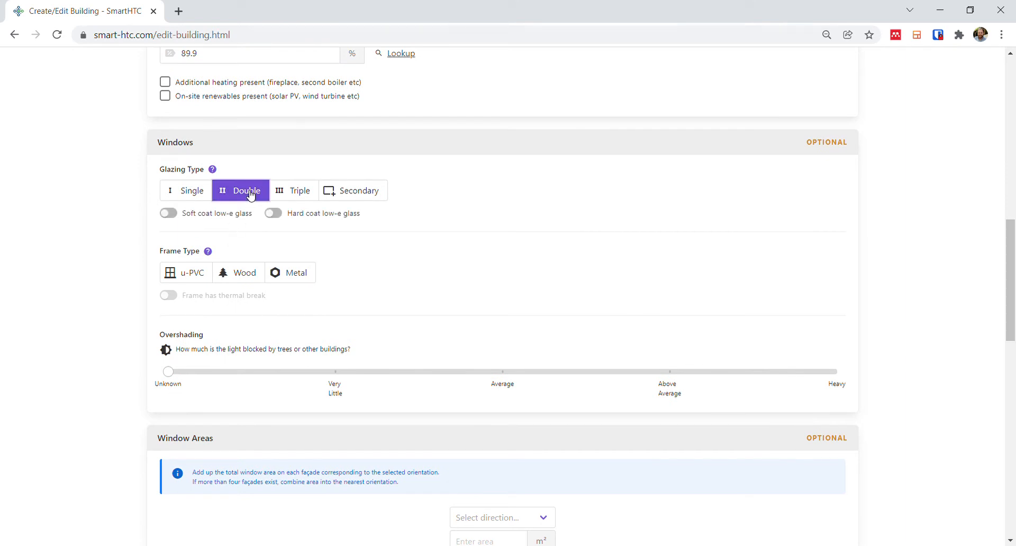
{"action": "left_click", "coordinate": [199, 274]}
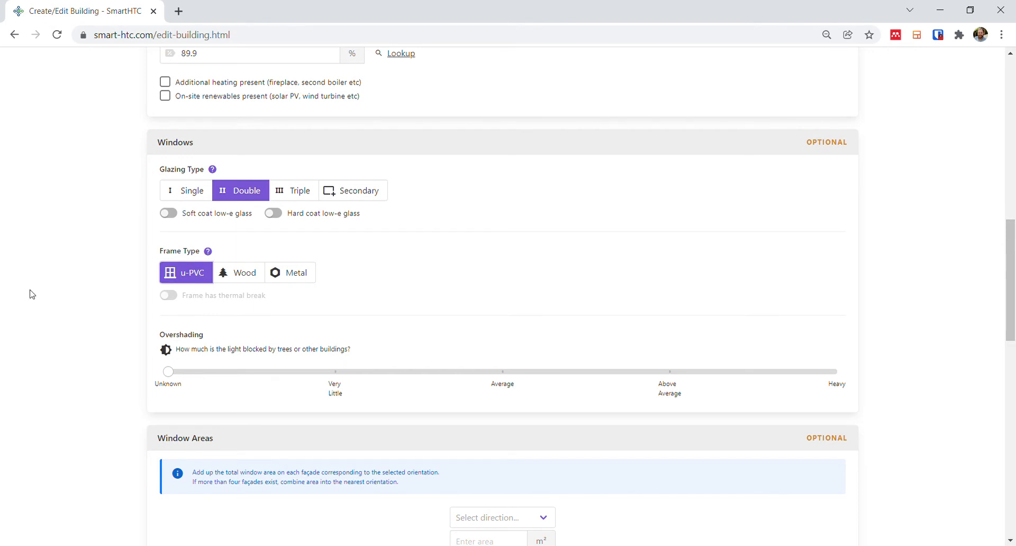
{"action": "scroll", "coordinate": [31, 295], "scroll_direction": "down", "scroll_amount": 2}
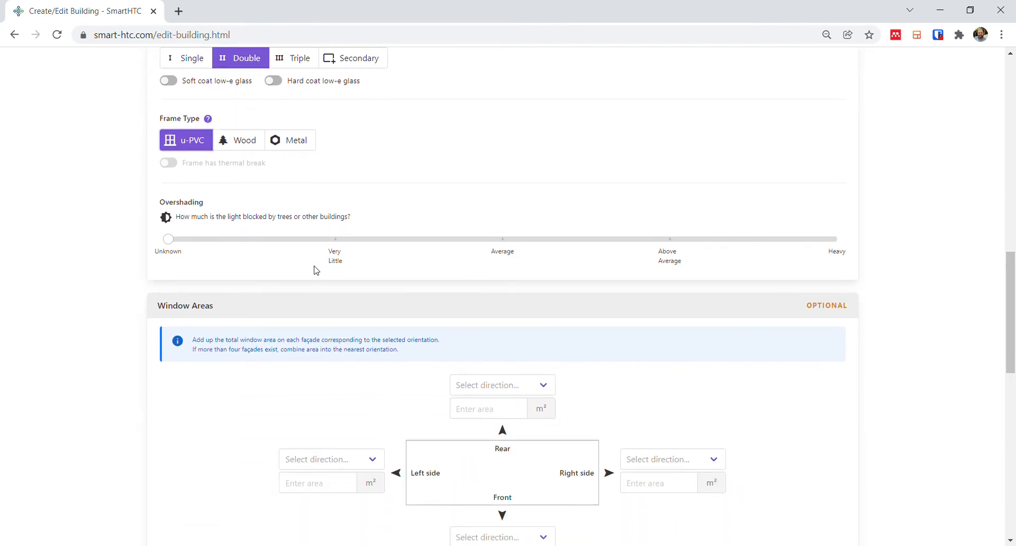
{"action": "left_click", "coordinate": [509, 246]}
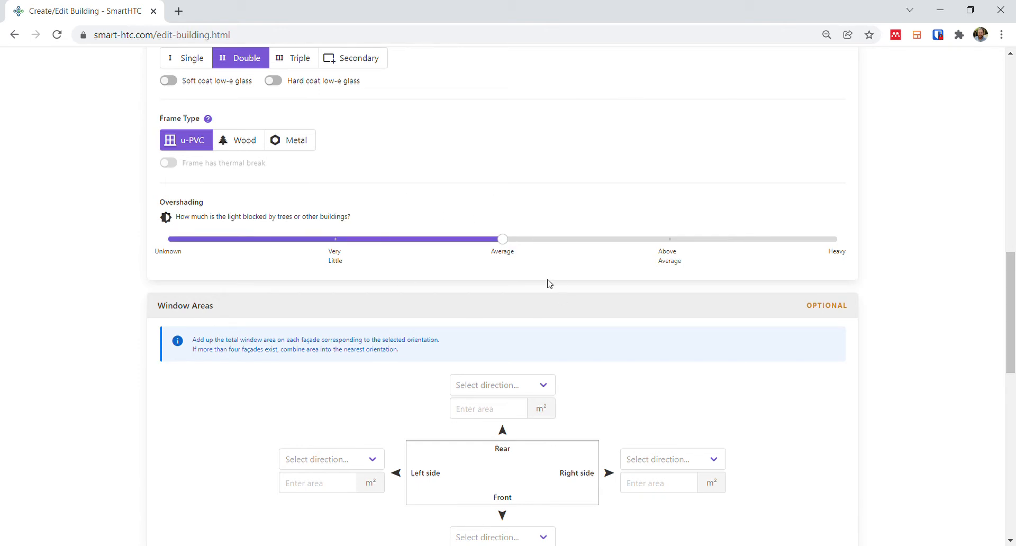
Set the rear façade's direction in the window areas section to South (S)
{"action": "scroll", "coordinate": [545, 339], "scroll_direction": "down", "scroll_amount": 1}
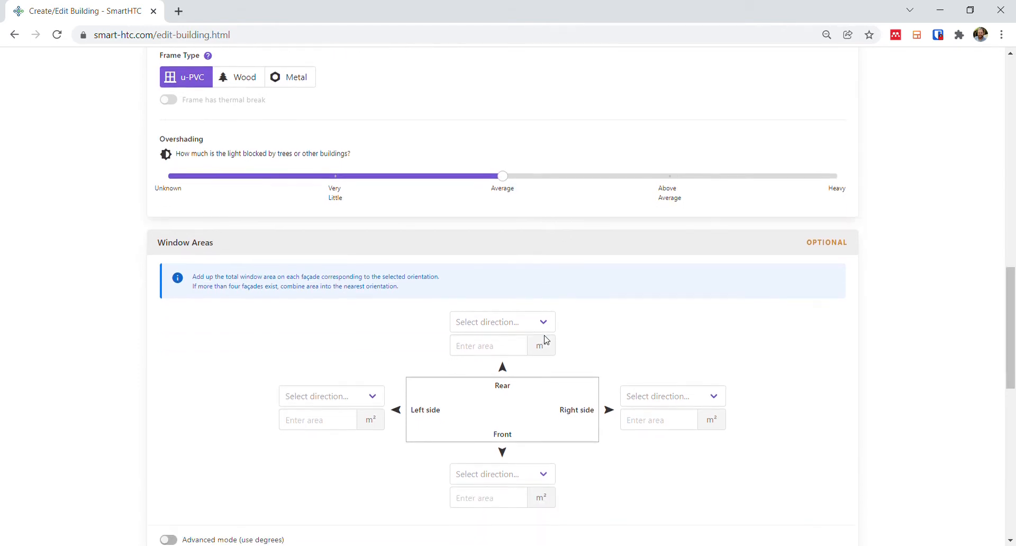
{"action": "scroll", "coordinate": [547, 340], "scroll_direction": "down", "scroll_amount": 1}
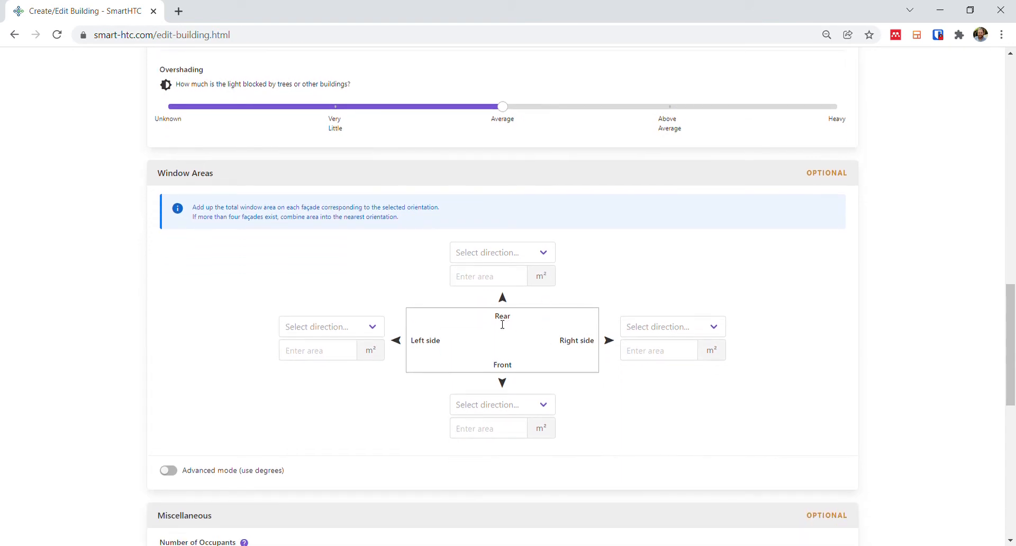
{"action": "left_click", "coordinate": [481, 259]}
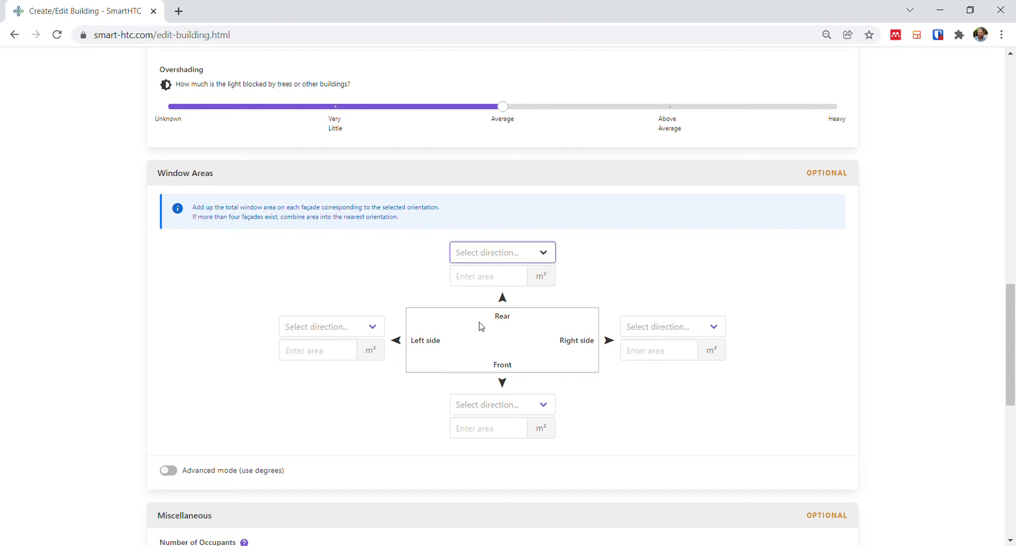
{"action": "key", "text": "s"}
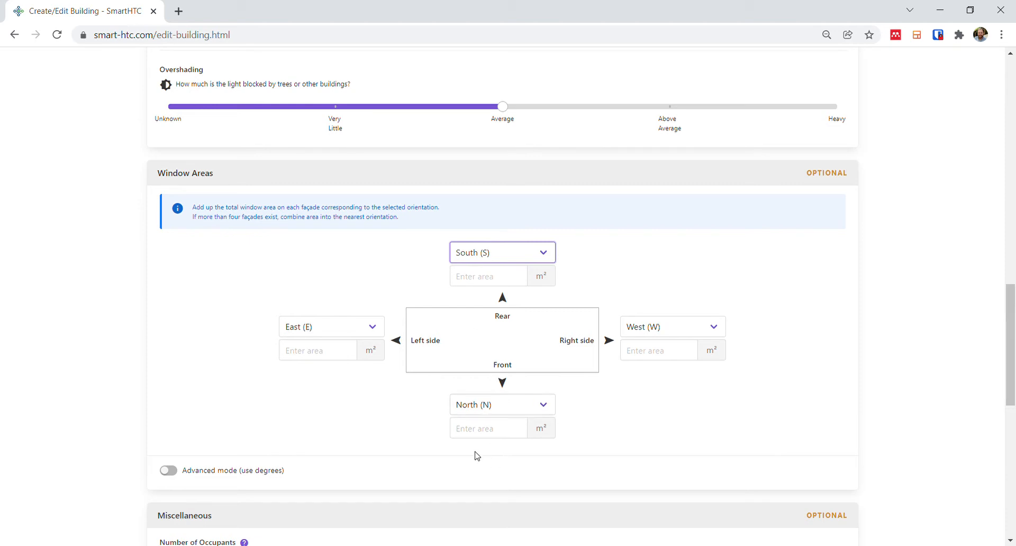
Enter window areas of 8.5 m² for the front, 6.0 m² right side, 8.9 m² rear and 0.0 m² left side
{"action": "left_click", "coordinate": [481, 437]}
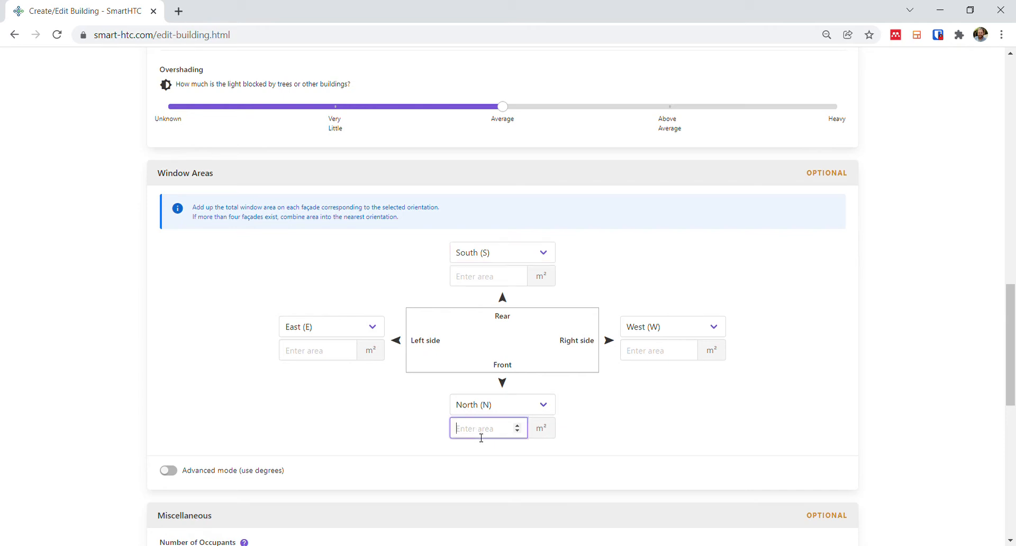
{"action": "type", "text": "8.5"}
{"action": "left_click", "coordinate": [650, 352]}
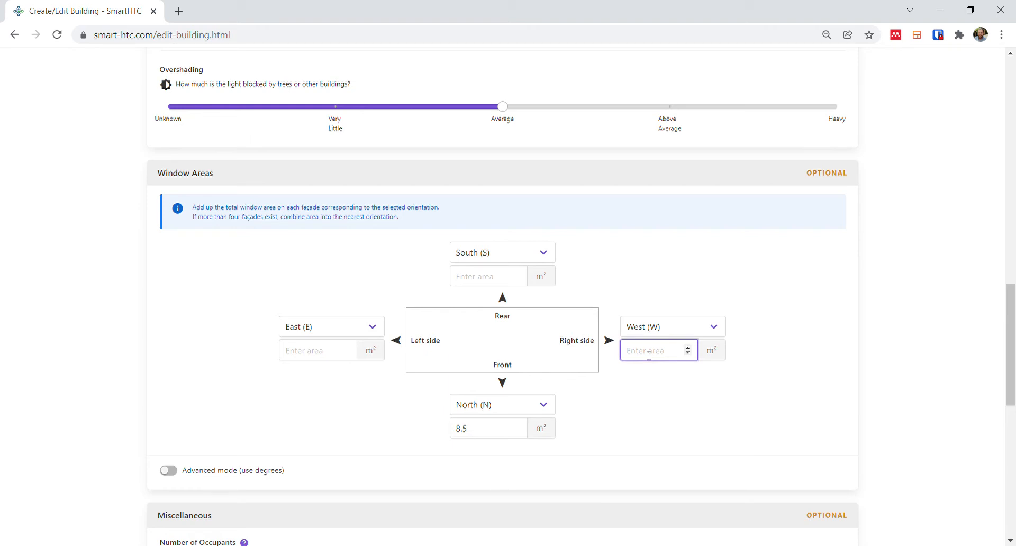
{"action": "type", "text": "6"}
{"action": "left_click", "coordinate": [501, 278]}
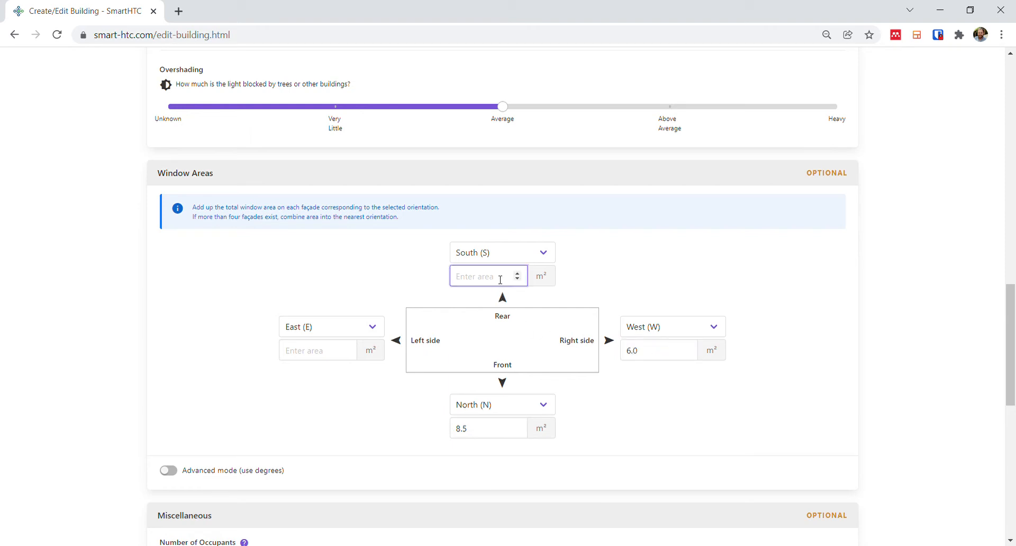
{"action": "type", "text": "8.9"}
{"action": "left_click", "coordinate": [340, 398]}
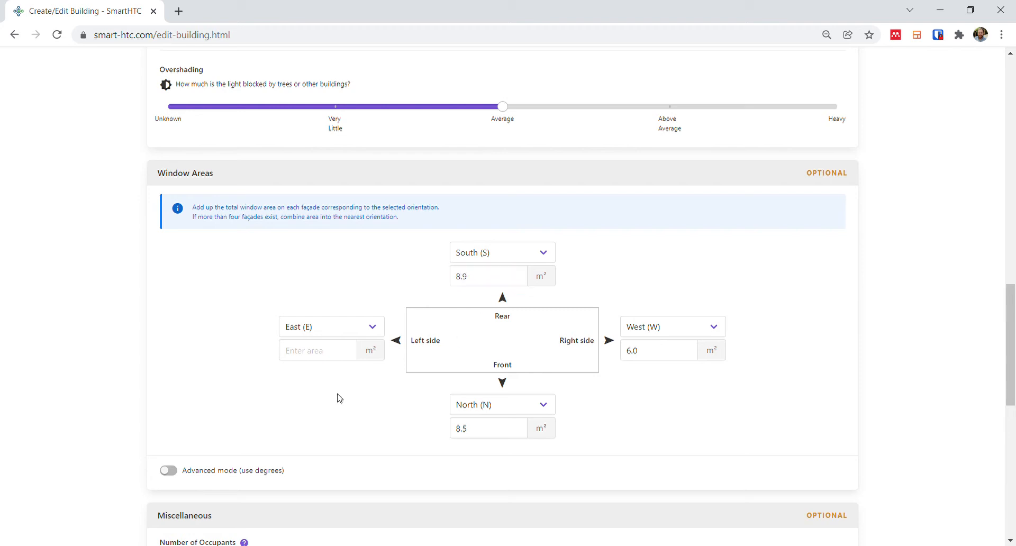
{"action": "left_click", "coordinate": [331, 352]}
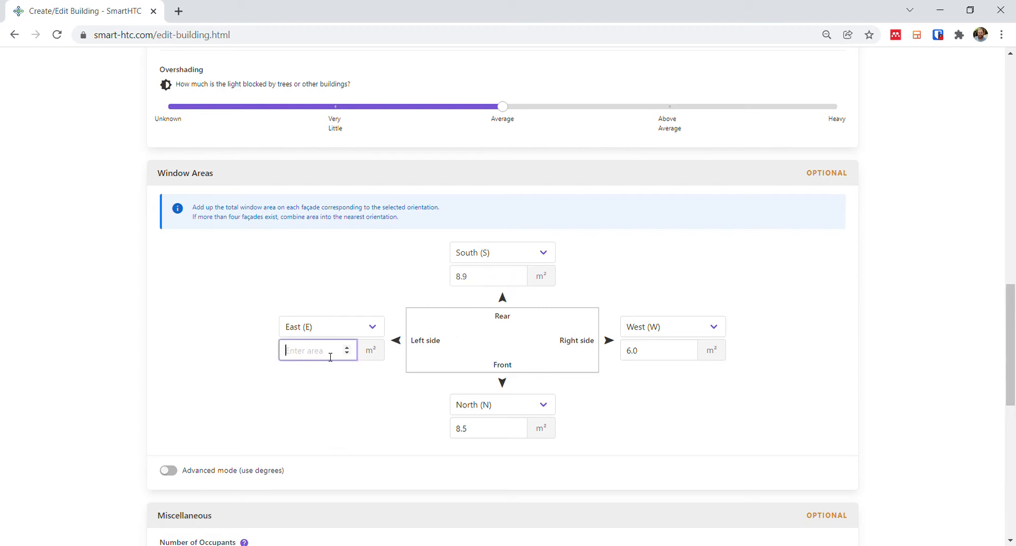
{"action": "type", "text": "0"}
{"action": "left_click", "coordinate": [328, 426]}
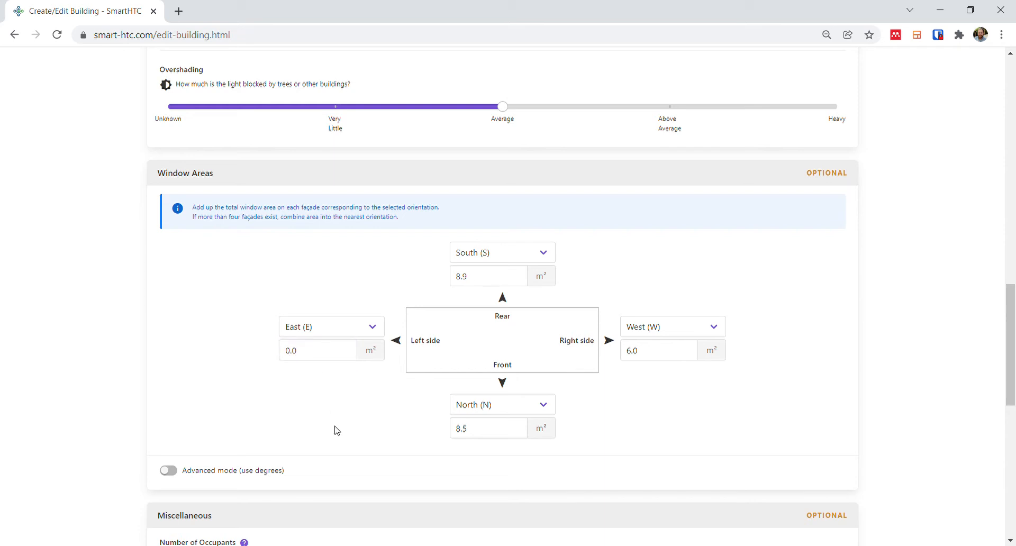
Set the number of occupants to 3 and the design HTC to 250 W/K
{"action": "scroll", "coordinate": [336, 429], "scroll_direction": "down", "scroll_amount": 4}
{"action": "scroll", "coordinate": [334, 347], "scroll_direction": "down", "scroll_amount": 1}
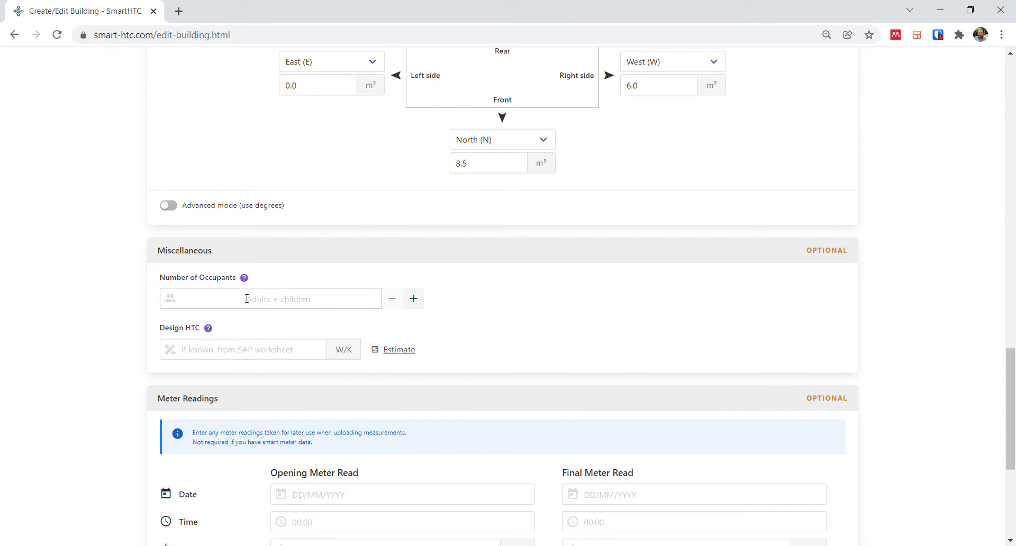
{"action": "left_click", "coordinate": [424, 301]}
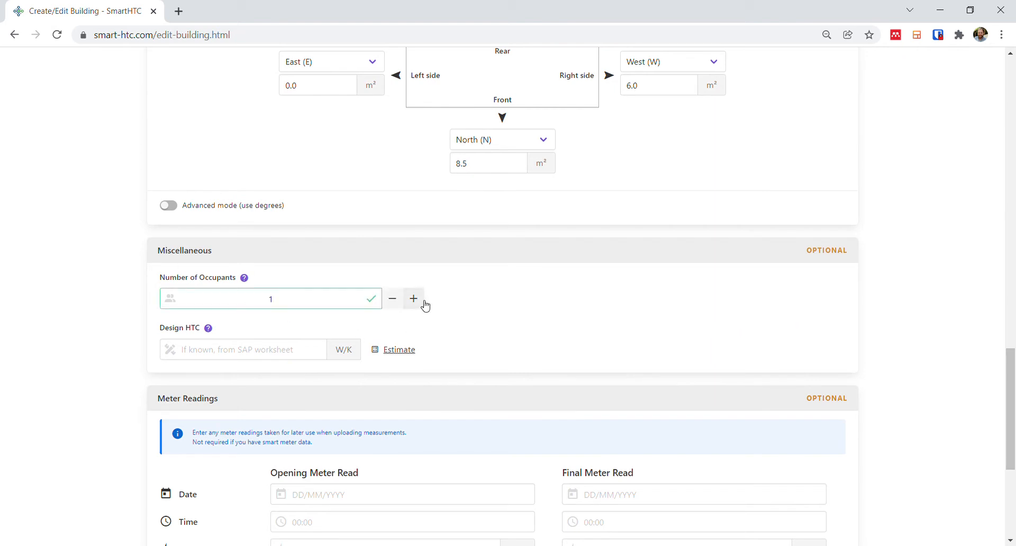
{"action": "scroll", "coordinate": [453, 349], "scroll_direction": "down", "scroll_amount": 2}
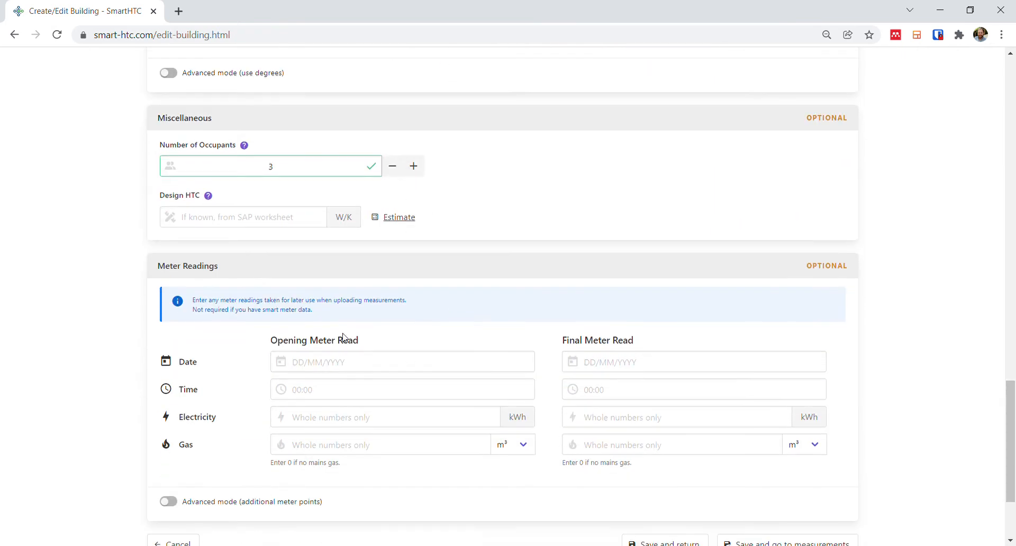
{"action": "left_click", "coordinate": [257, 224]}
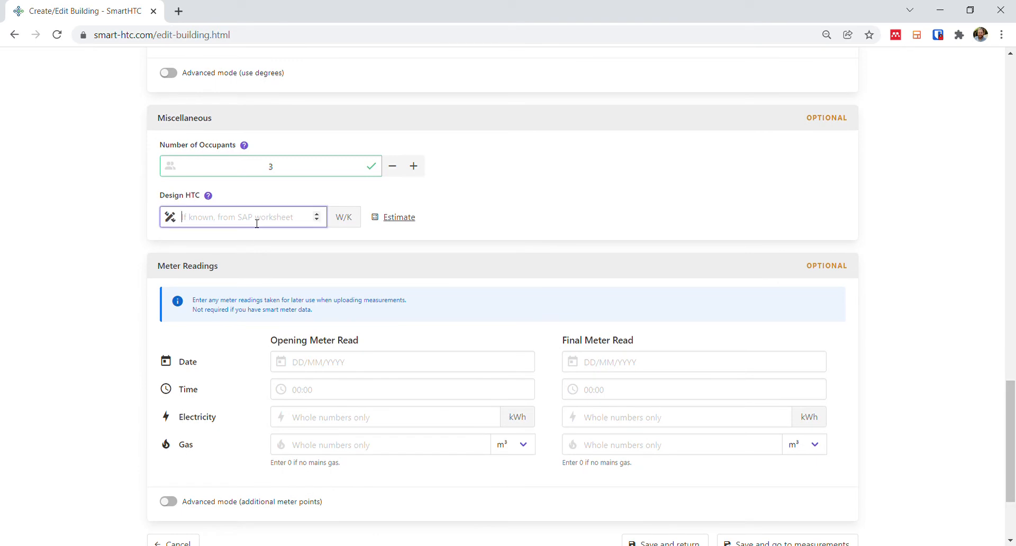
{"action": "type", "text": "250"}
{"action": "left_click", "coordinate": [551, 197]}
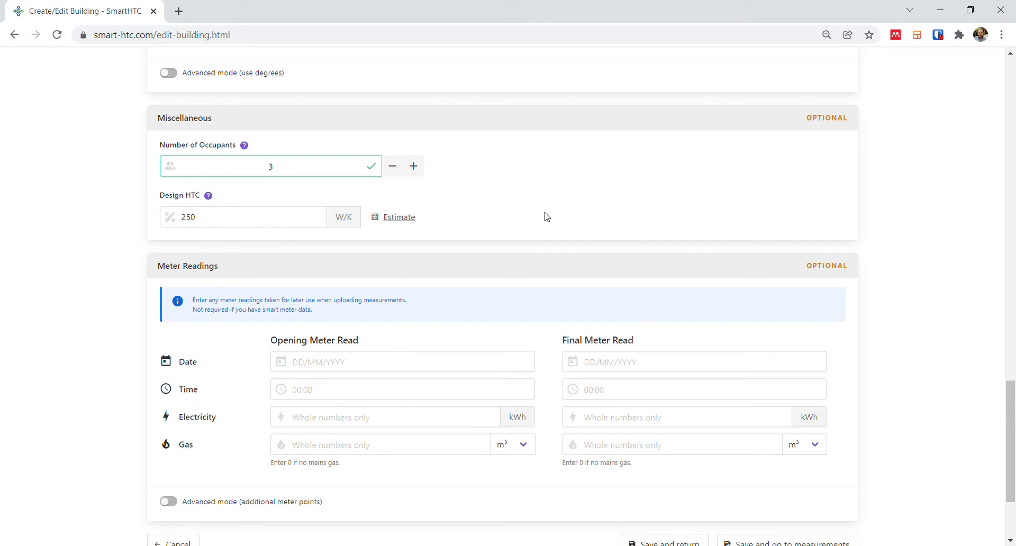
Save the building, continue to its measurements and load the sensor files BTS0332.xls, BTS0418.xls, BTS0426.xls and BTS0441.xls
{"action": "scroll", "coordinate": [545, 218], "scroll_direction": "down", "scroll_amount": 1}
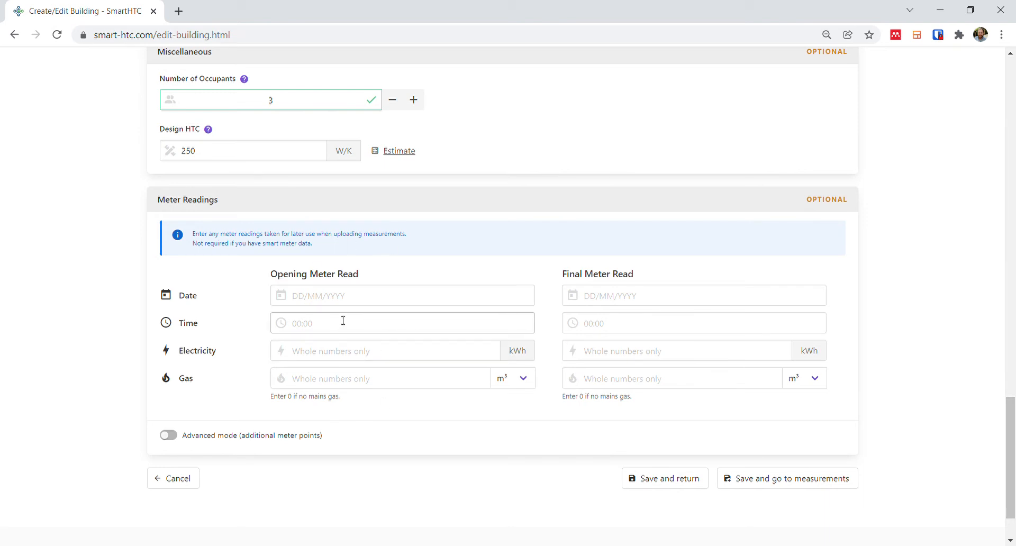
{"action": "left_click", "coordinate": [808, 486]}
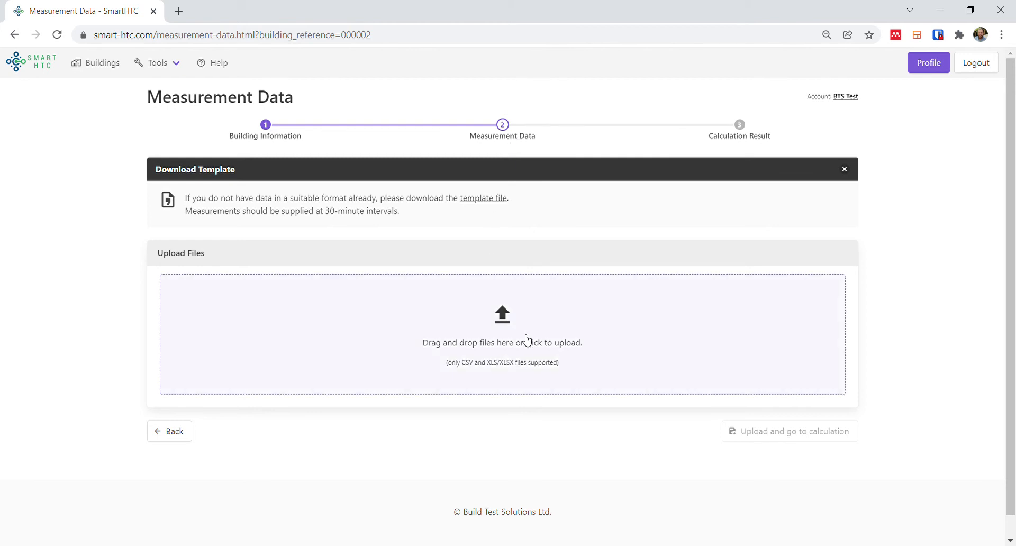
{"action": "left_click", "coordinate": [537, 352]}
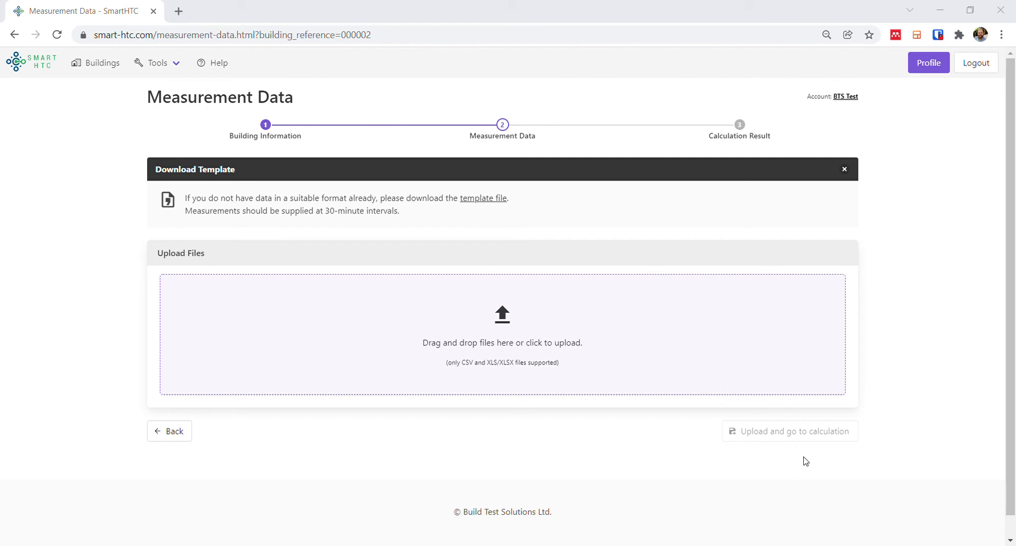
{"action": "key", "text": "Return"}
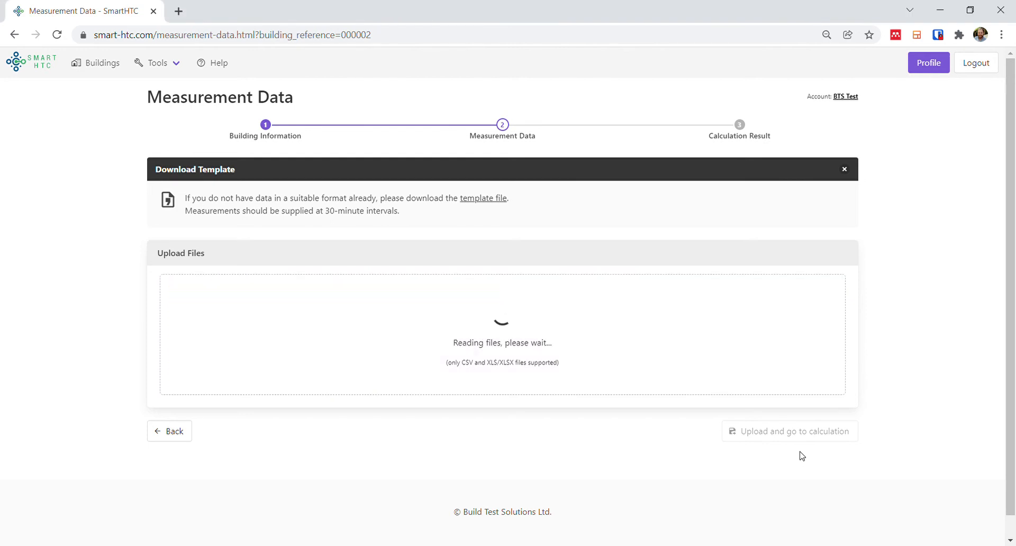
Fill in the start meter read with date 29/11/2021, time 09:00, electricity 0 kWh and gas 0 m³
{"action": "scroll", "coordinate": [554, 264], "scroll_direction": "down", "scroll_amount": 3}
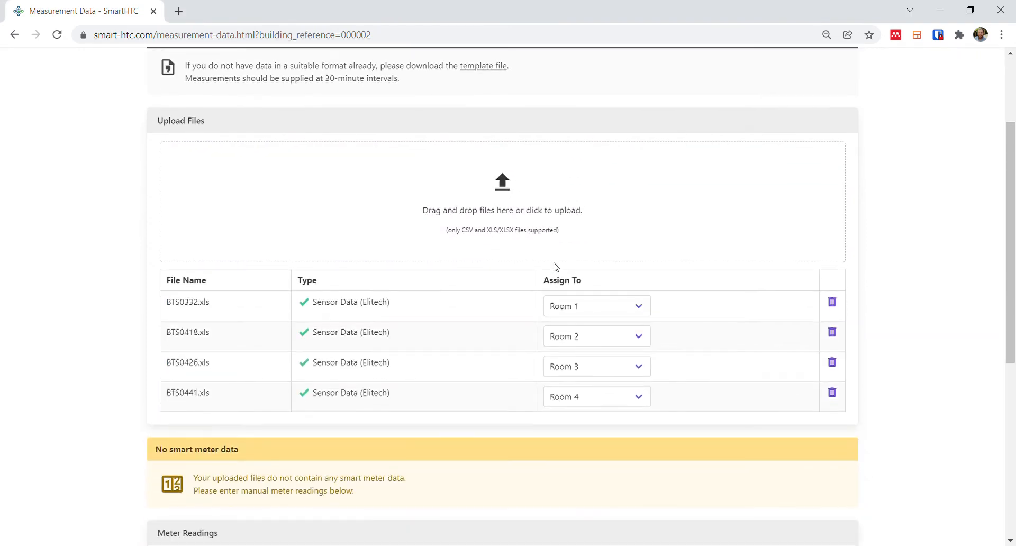
{"action": "scroll", "coordinate": [331, 320], "scroll_direction": "down", "scroll_amount": 5}
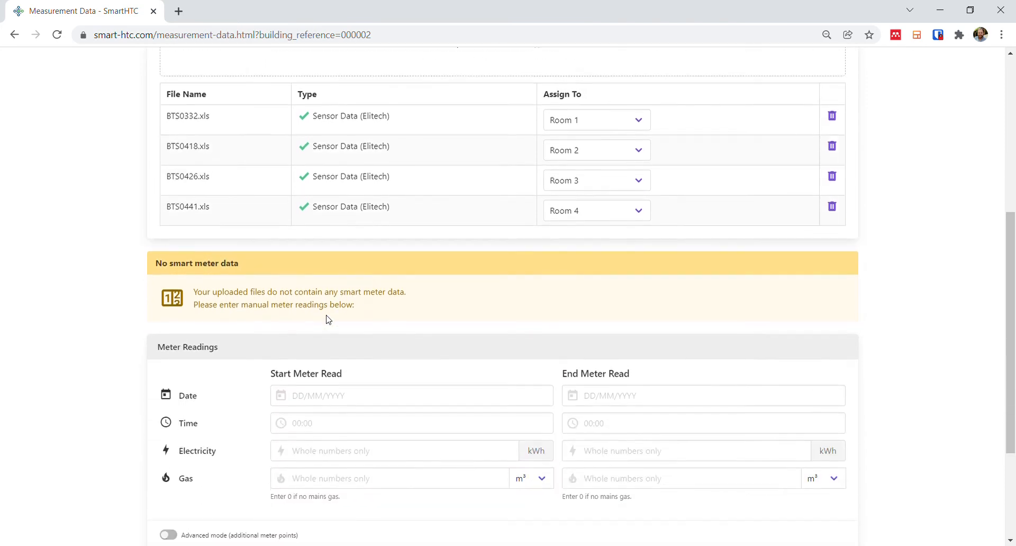
{"action": "left_click", "coordinate": [333, 319]}
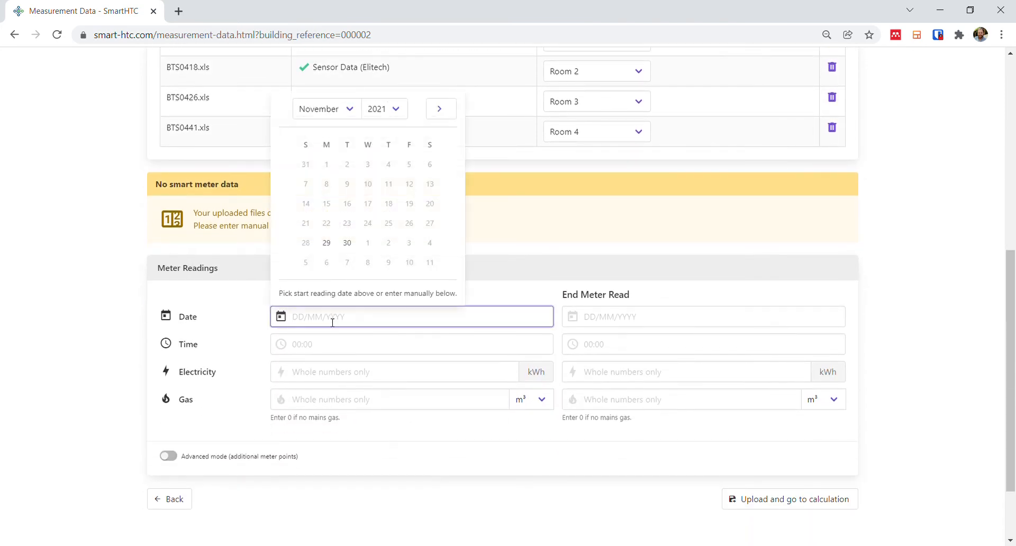
{"action": "left_click", "coordinate": [327, 243]}
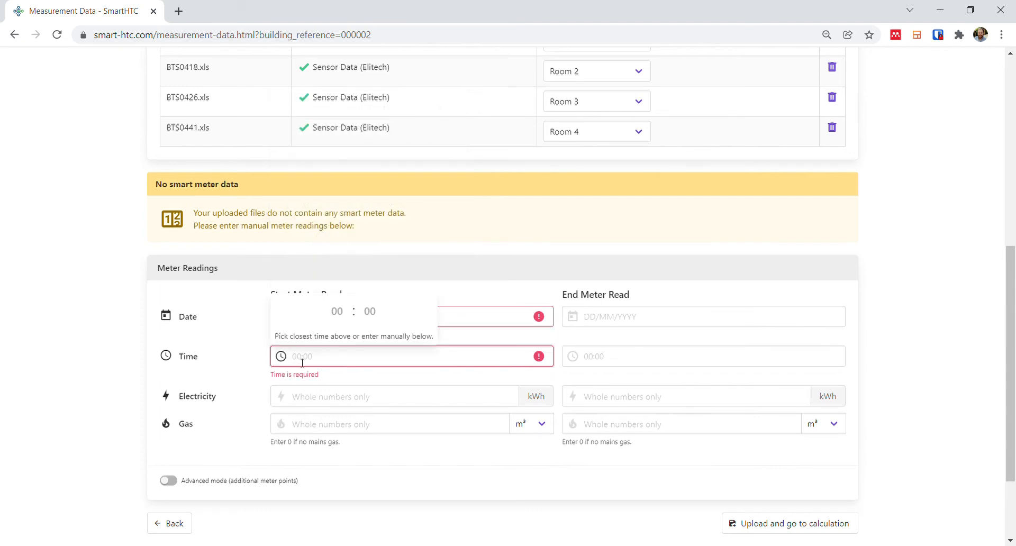
{"action": "type", "text": "8"}
{"action": "type", "text": ":30"}
{"action": "left_click", "coordinate": [332, 403]}
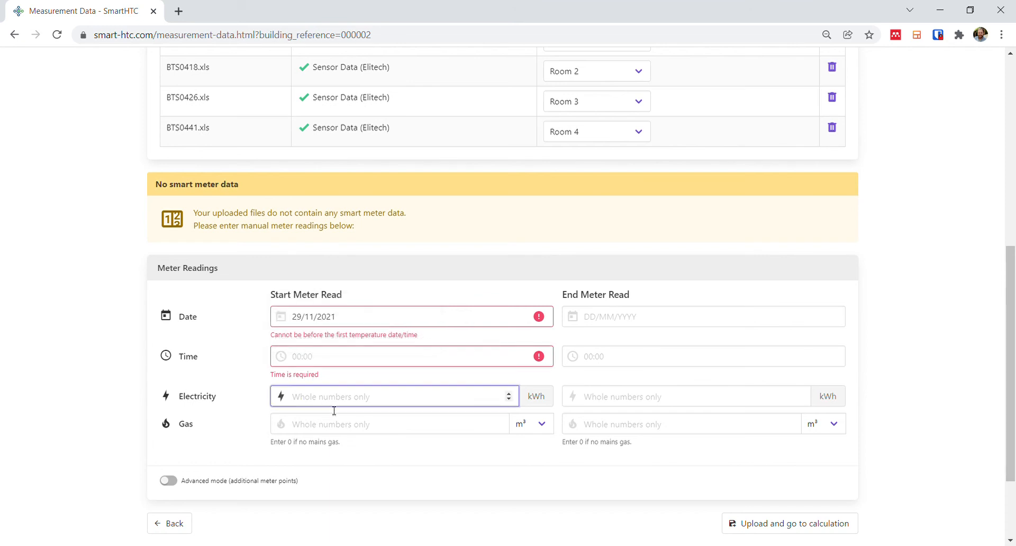
{"action": "type", "text": "0"}
{"action": "left_click", "coordinate": [333, 428]}
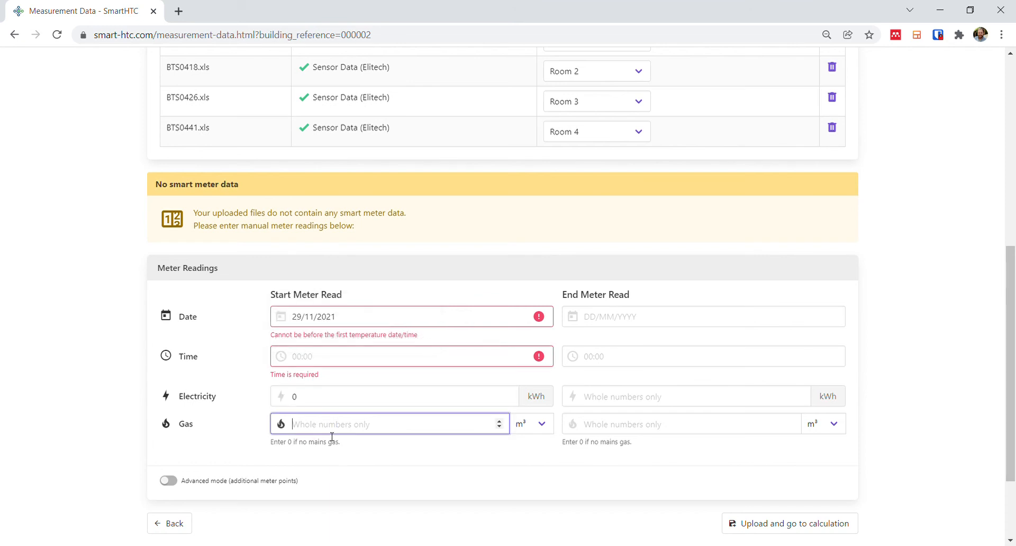
{"action": "type", "text": "0"}
{"action": "left_click", "coordinate": [338, 364]}
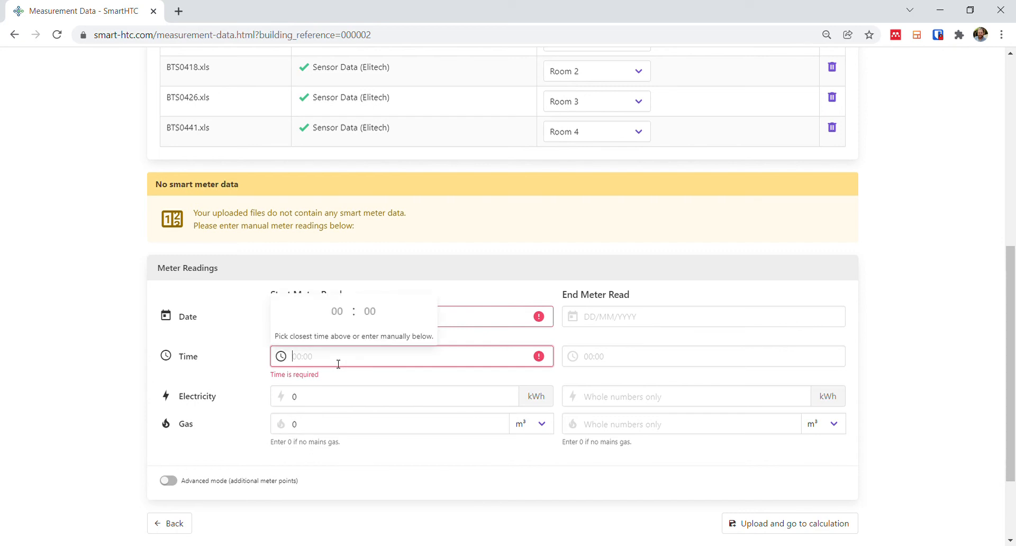
{"action": "type", "text": "9:00"}
Fill in the end meter read with date 20/12/2021, time 10:30, electricity 100 kWh and gas 100 m³
{"action": "left_click", "coordinate": [664, 322]}
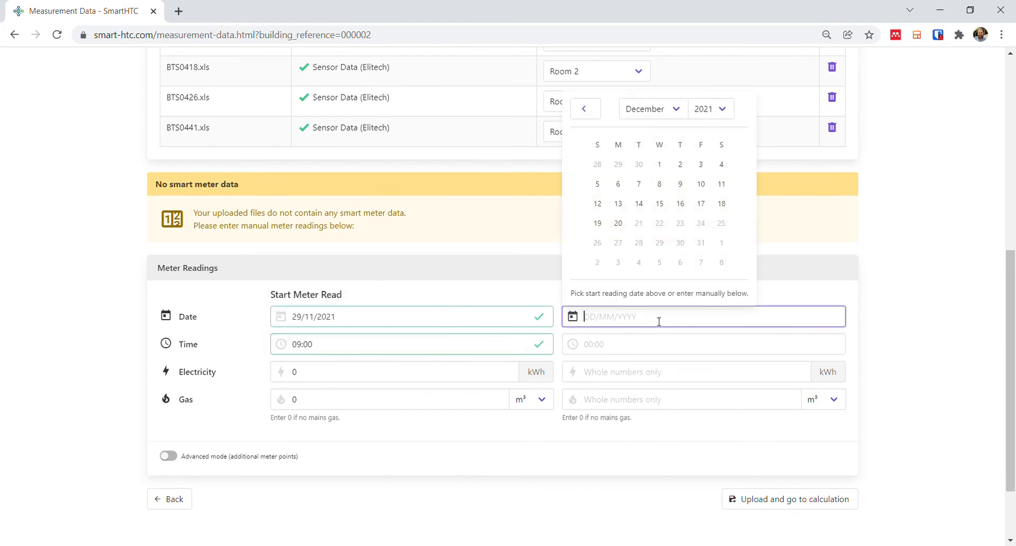
{"action": "left_click", "coordinate": [619, 222]}
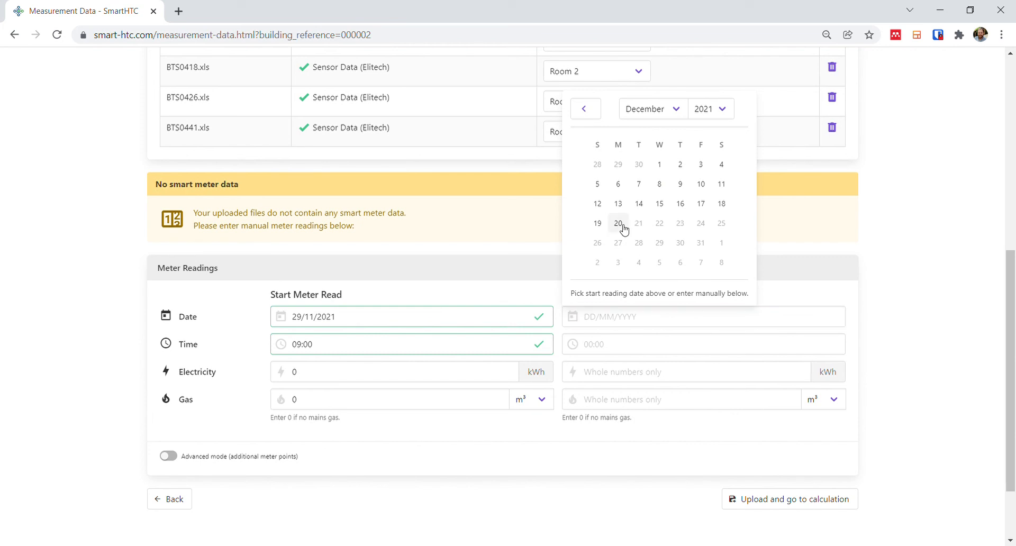
{"action": "left_click", "coordinate": [629, 346]}
{"action": "type", "text": "10:30"}
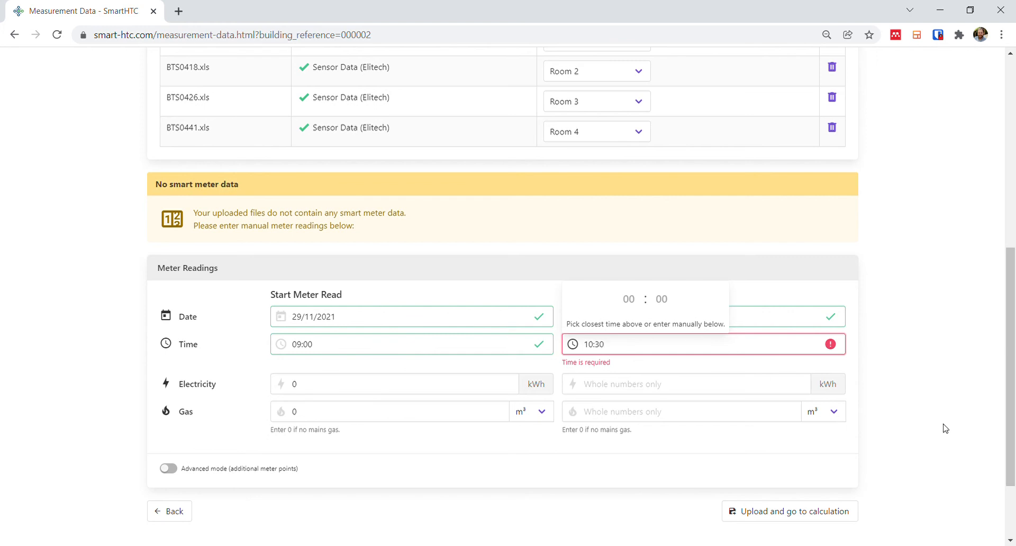
{"action": "left_click", "coordinate": [915, 380]}
{"action": "left_click", "coordinate": [656, 376]}
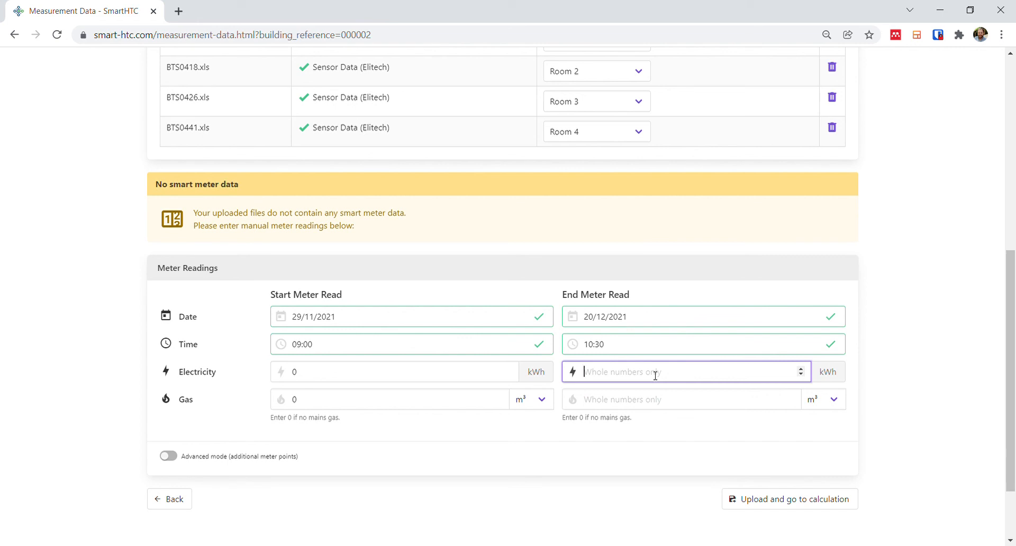
{"action": "type", "text": "100"}
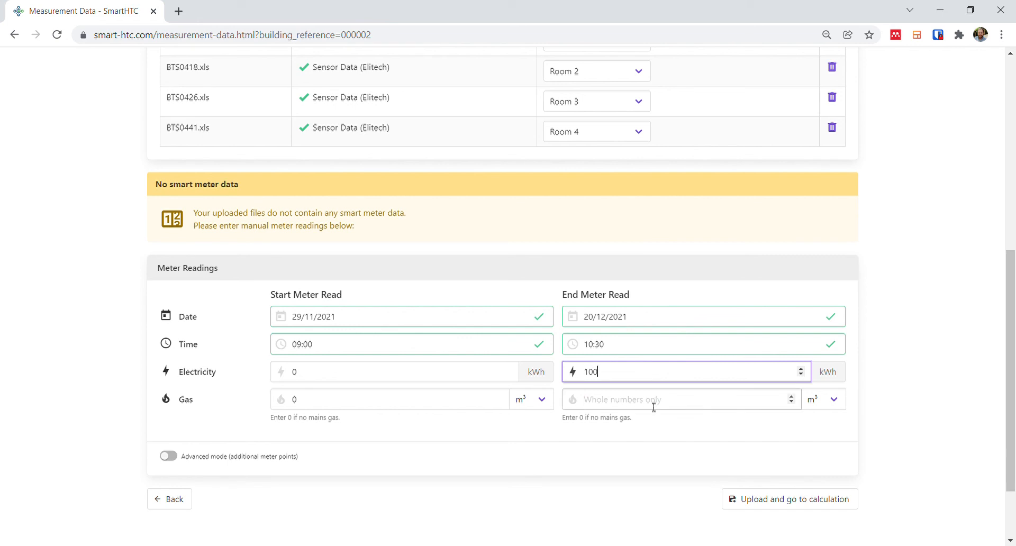
{"action": "left_click", "coordinate": [654, 407]}
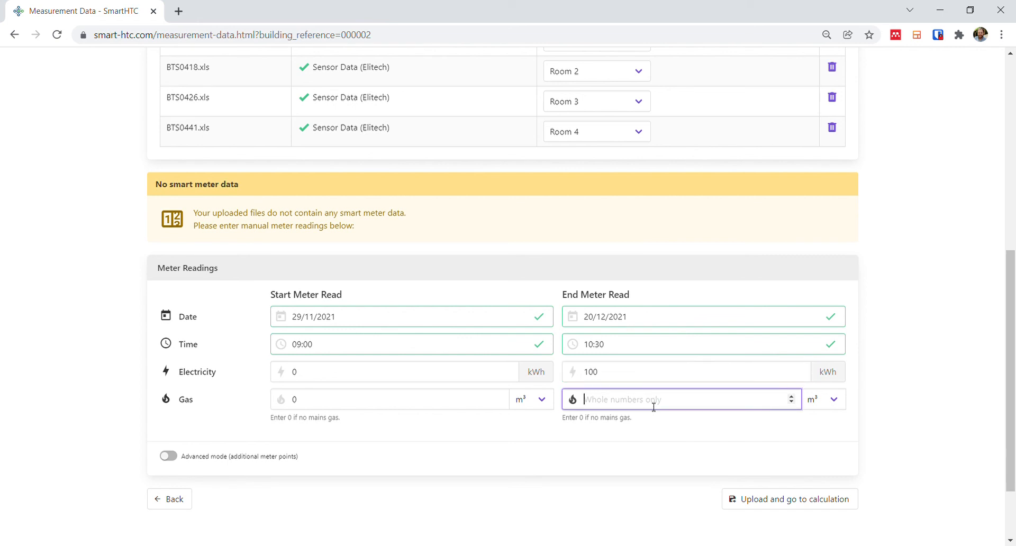
{"action": "type", "text": "100"}
{"action": "left_click", "coordinate": [644, 441]}
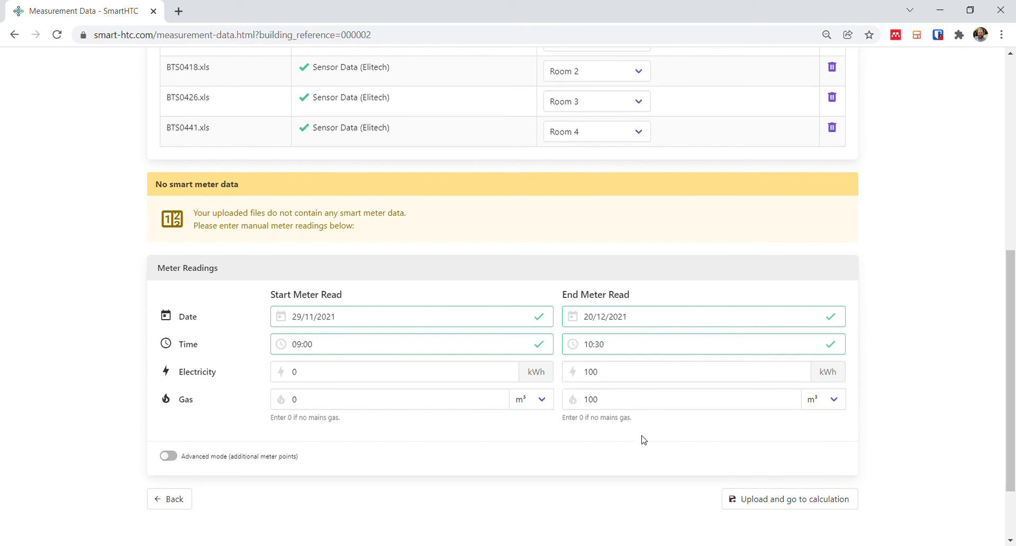
Enable advanced mode for additional meter points, then upload the measurement data and run the calculation
{"action": "left_click", "coordinate": [169, 458]}
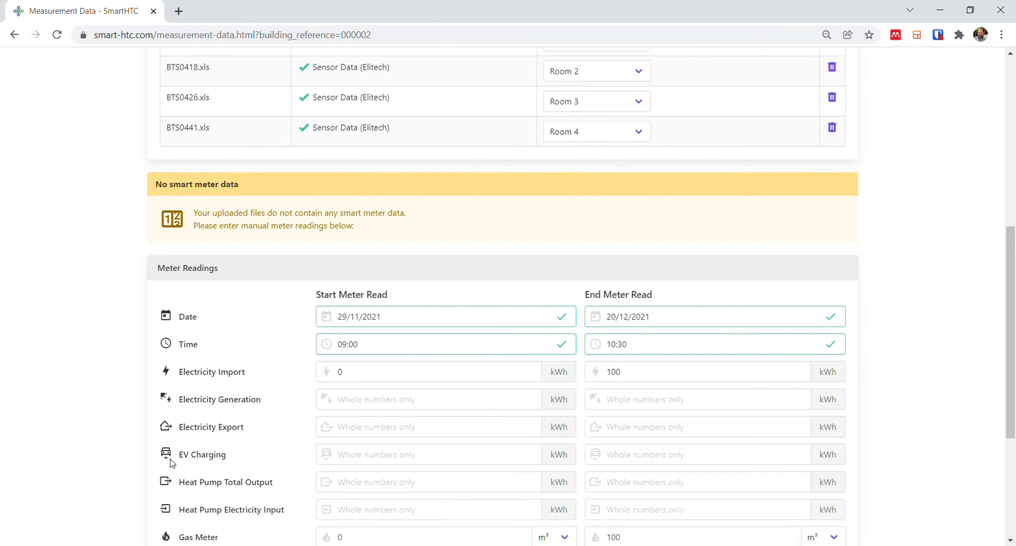
{"action": "scroll", "coordinate": [179, 379], "scroll_direction": "down", "scroll_amount": 3}
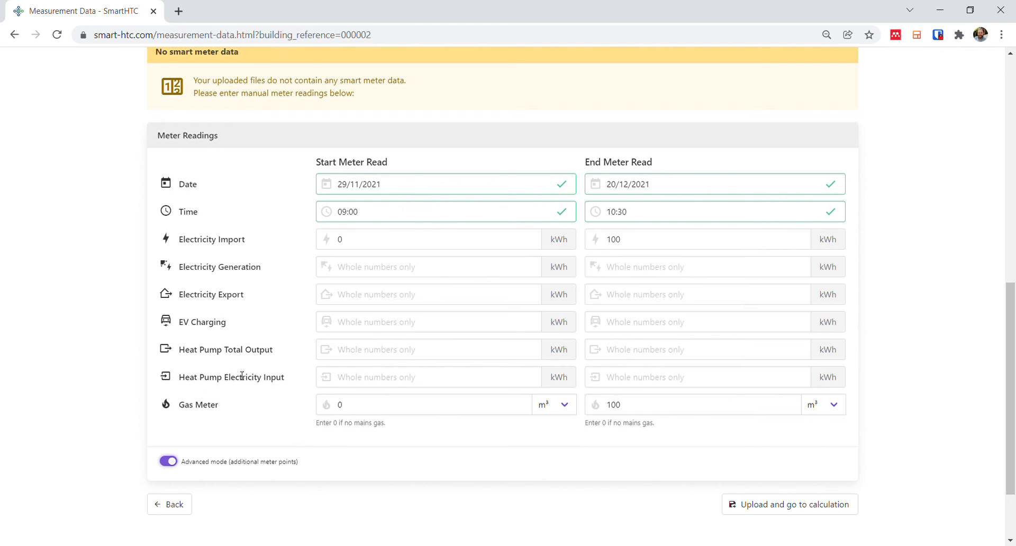
{"action": "left_click", "coordinate": [752, 508]}
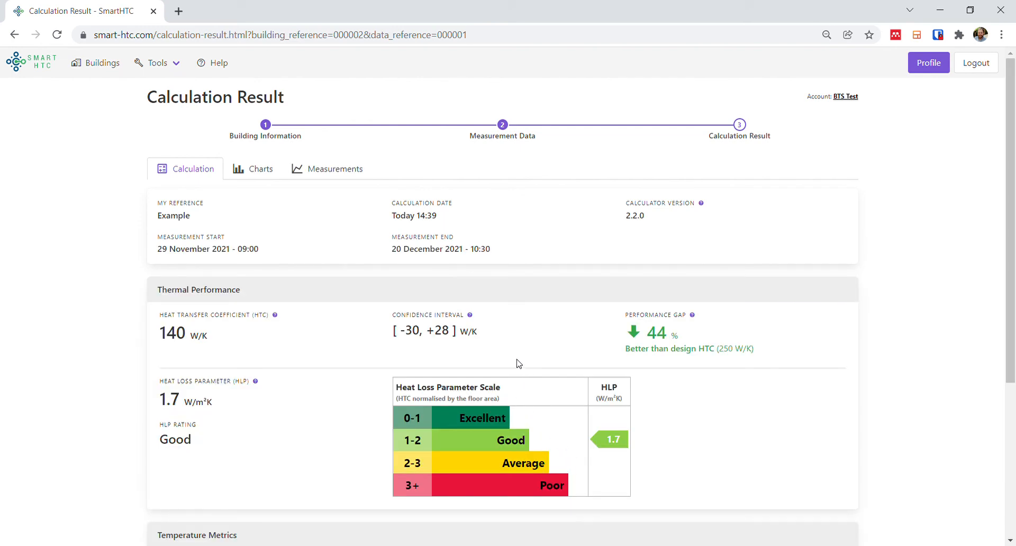
Examine the heat transfer coefficient and the other thermal performance results of the calculation
{"action": "scroll", "coordinate": [518, 366], "scroll_direction": "down", "scroll_amount": 3}
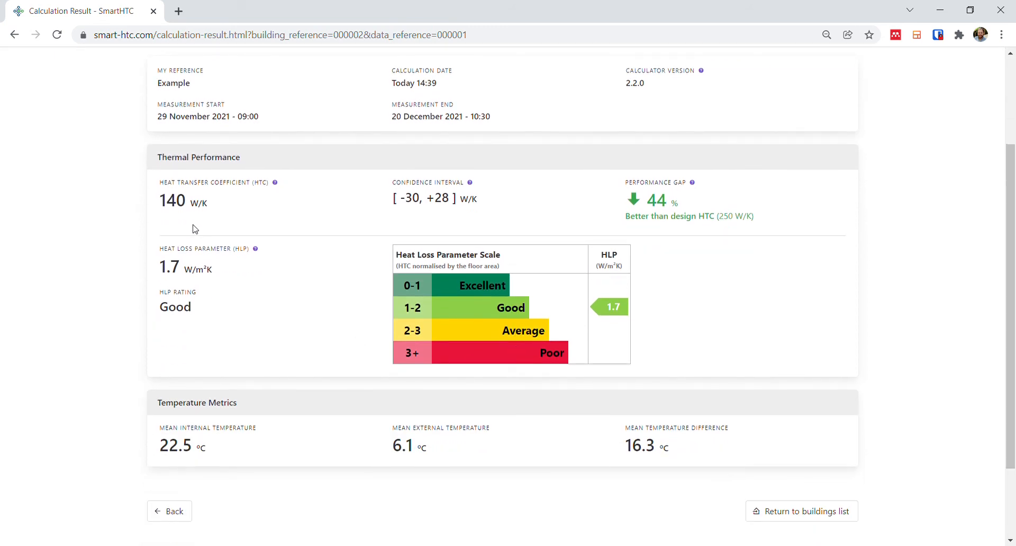
{"action": "left_click_drag", "start_coordinate": [157, 205], "coordinate": [191, 206]}
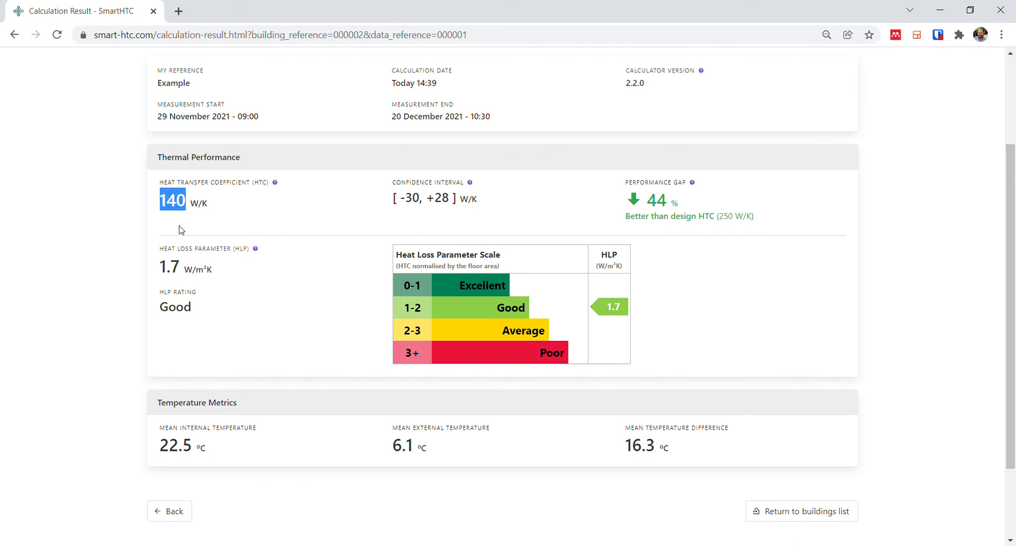
{"action": "left_click", "coordinate": [180, 230]}
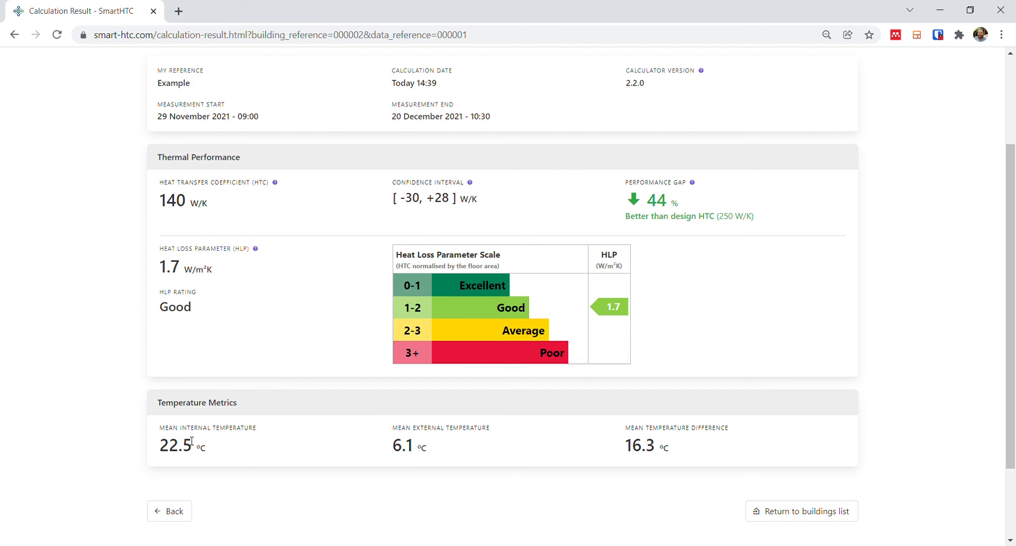
Examine the daily profile charts of internal and external temperature for the calculation result
{"action": "scroll", "coordinate": [459, 458], "scroll_direction": "up", "scroll_amount": 3}
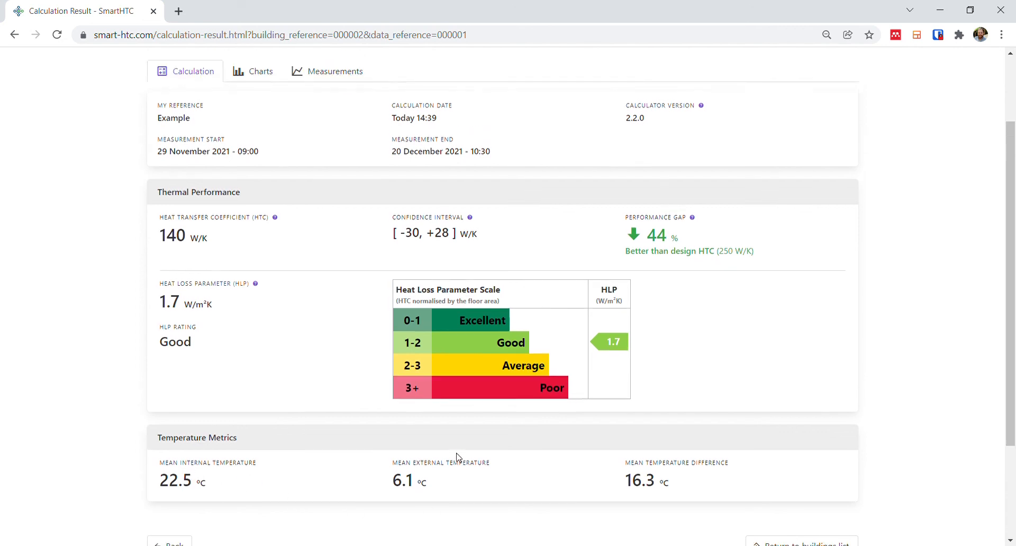
{"action": "left_click", "coordinate": [257, 170]}
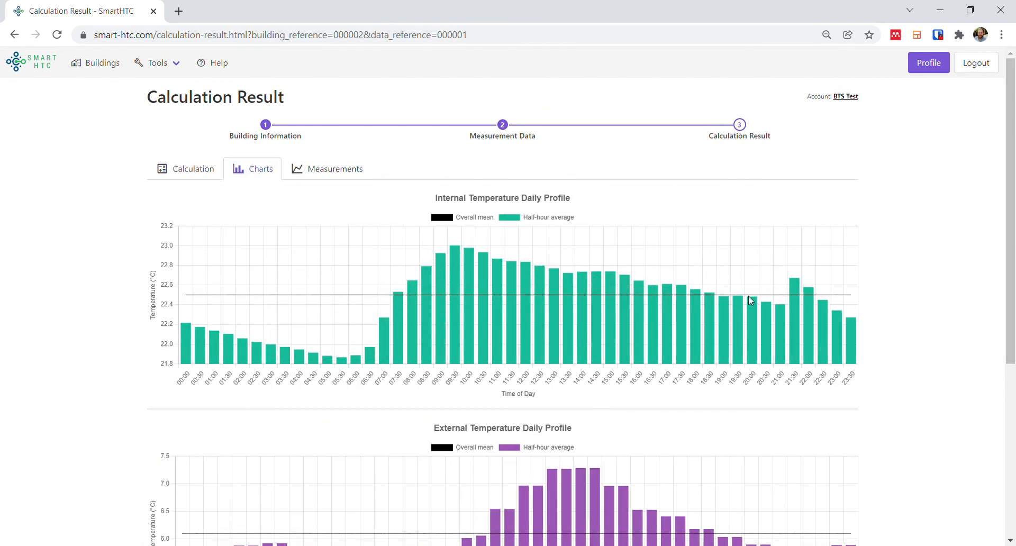
{"action": "scroll", "coordinate": [2, 350], "scroll_direction": "down", "scroll_amount": 3}
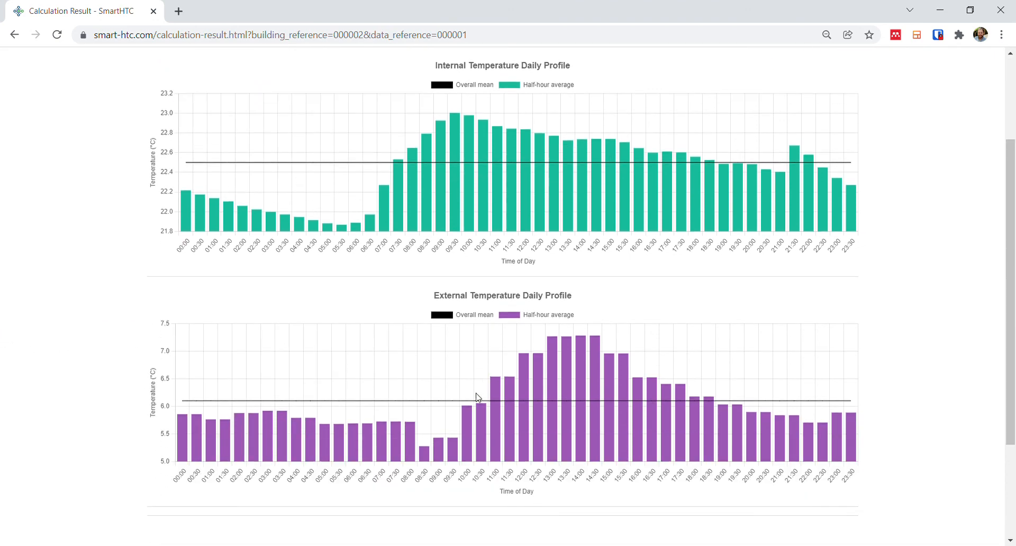
{"action": "scroll", "coordinate": [402, 419], "scroll_direction": "down", "scroll_amount": 1}
{"action": "scroll", "coordinate": [215, 379], "scroll_direction": "up", "scroll_amount": 4}
Review the internal temperature and weather measurement graphs over the whole monitoring period
{"action": "left_click", "coordinate": [339, 168]}
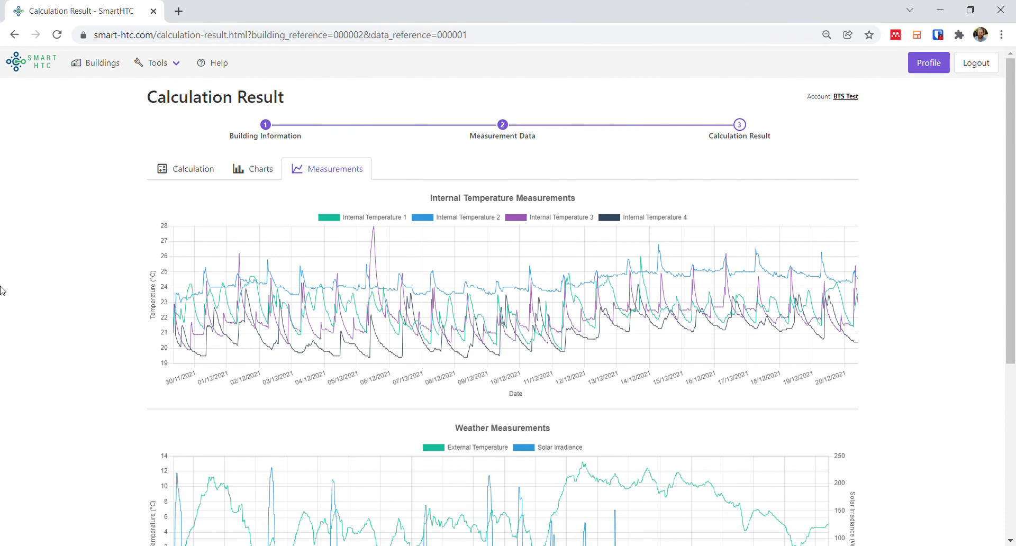
{"action": "scroll", "coordinate": [4, 302], "scroll_direction": "down", "scroll_amount": 1}
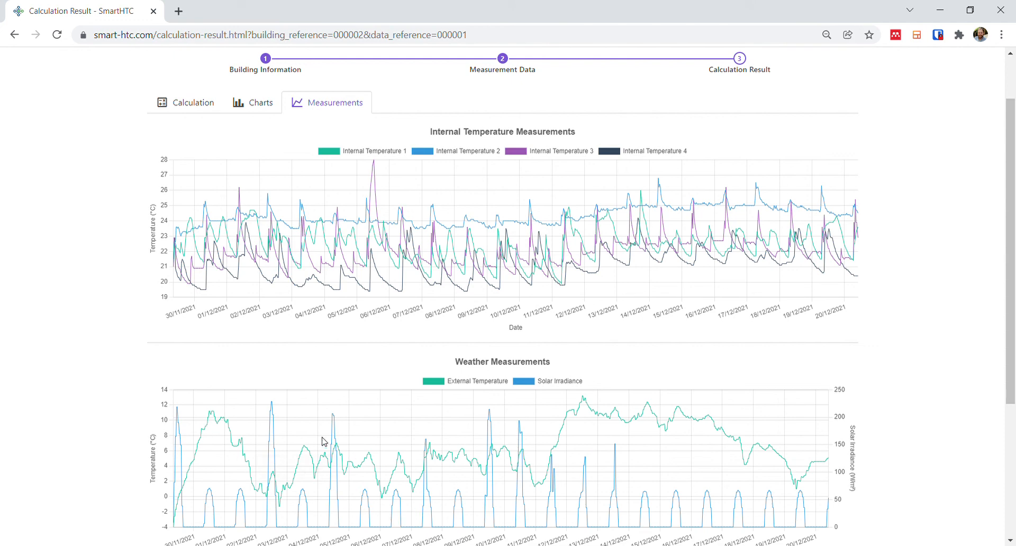
{"action": "scroll", "coordinate": [311, 440], "scroll_direction": "down", "scroll_amount": 3}
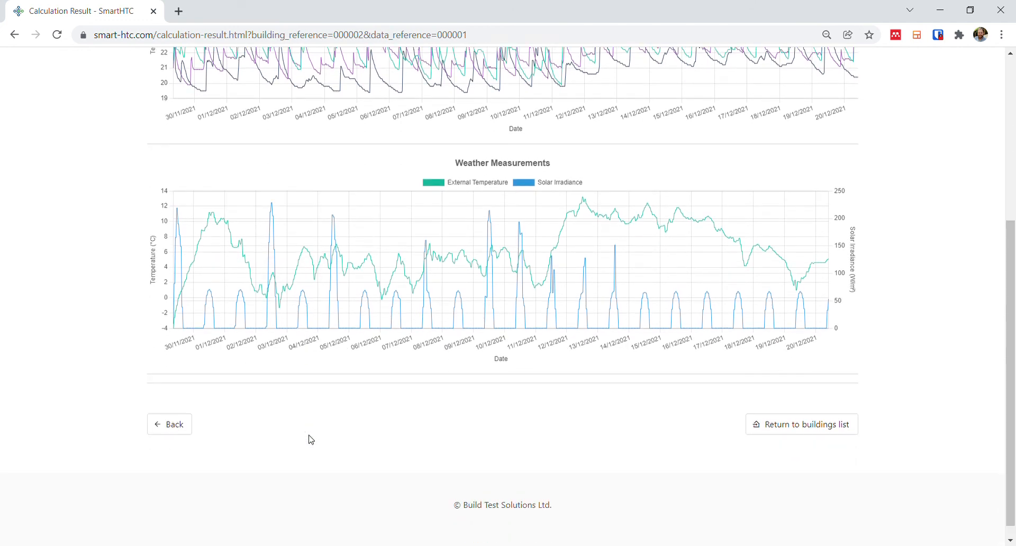
{"action": "scroll", "coordinate": [311, 440], "scroll_direction": "up", "scroll_amount": 5}
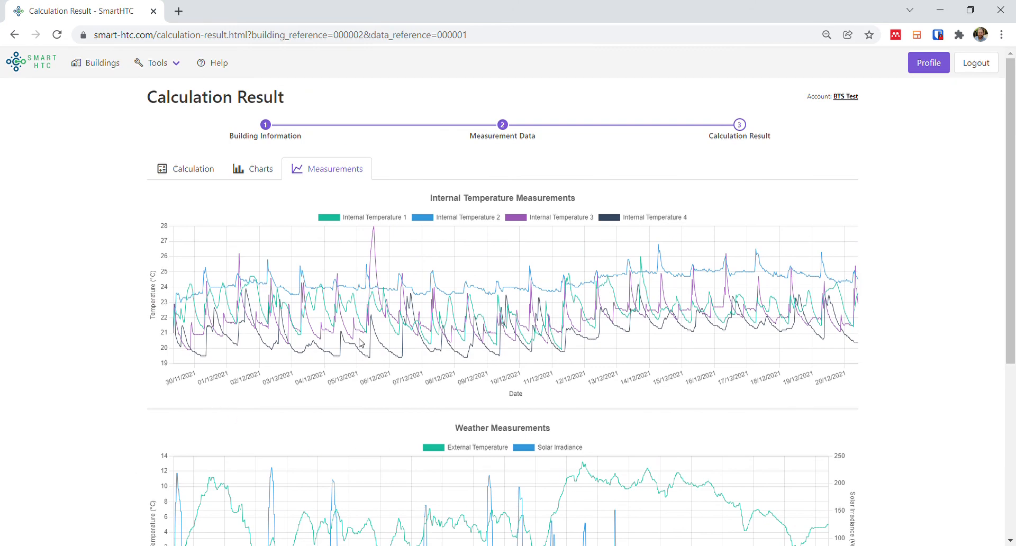